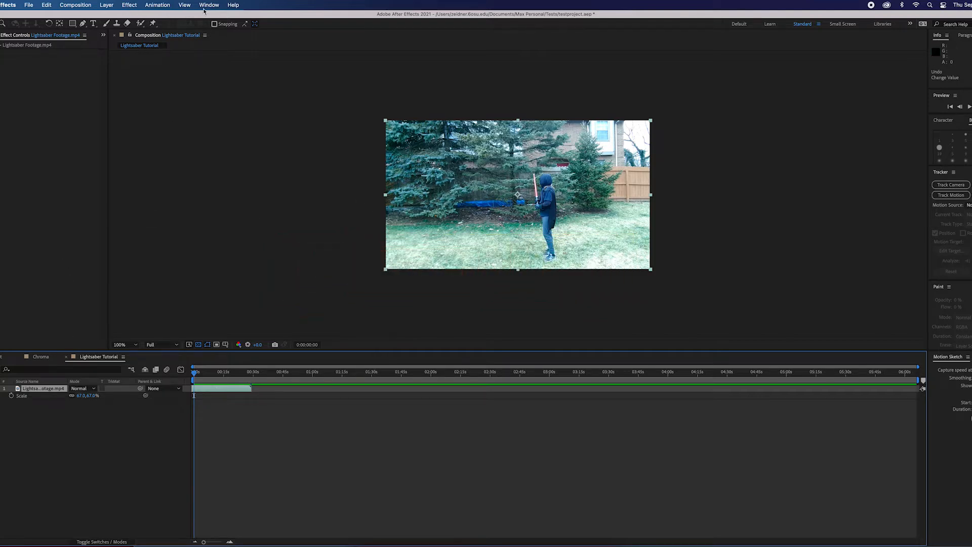
{"action": "left_click", "coordinate": [134, 5]}
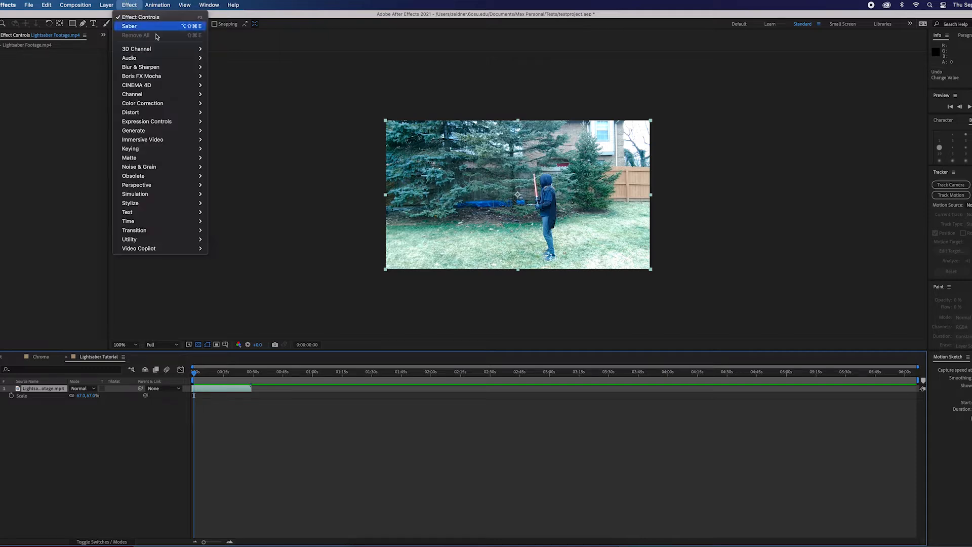
{"action": "mouse_move", "coordinate": [172, 249]}
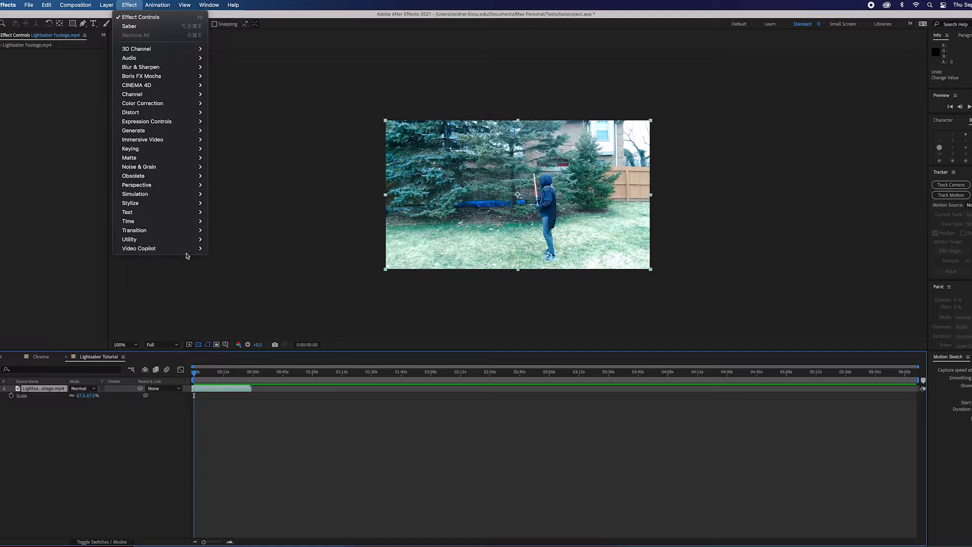
{"action": "left_click", "coordinate": [101, 532]}
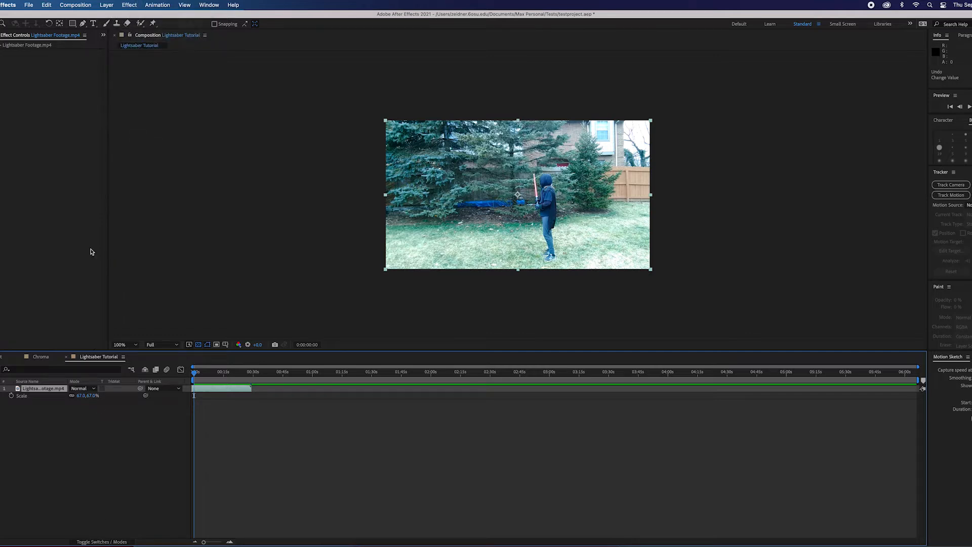
Step: Create a black solid layer named Lightsaber Blade and apply the Video Copilot Saber effect to it
{"action": "left_click", "coordinate": [106, 5]}
{"action": "mouse_move", "coordinate": [115, 18]}
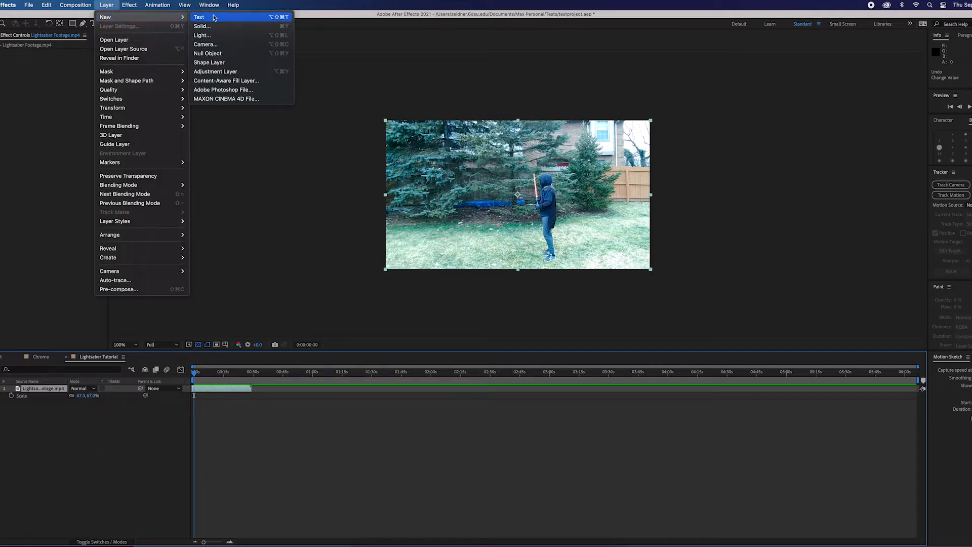
{"action": "left_click", "coordinate": [223, 27]}
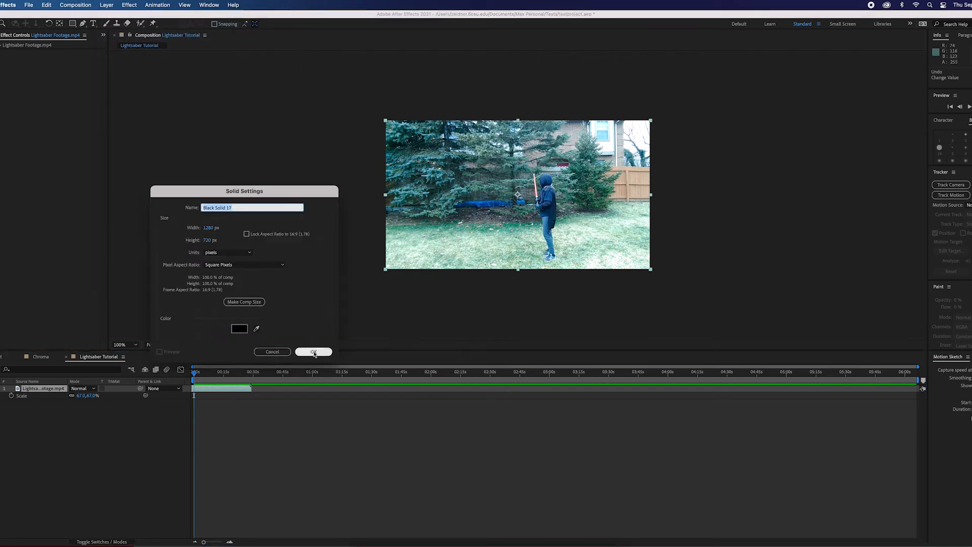
{"action": "type", "text": "Lightsaber Blade"}
{"action": "key", "text": "Return"}
{"action": "left_click", "coordinate": [129, 5]}
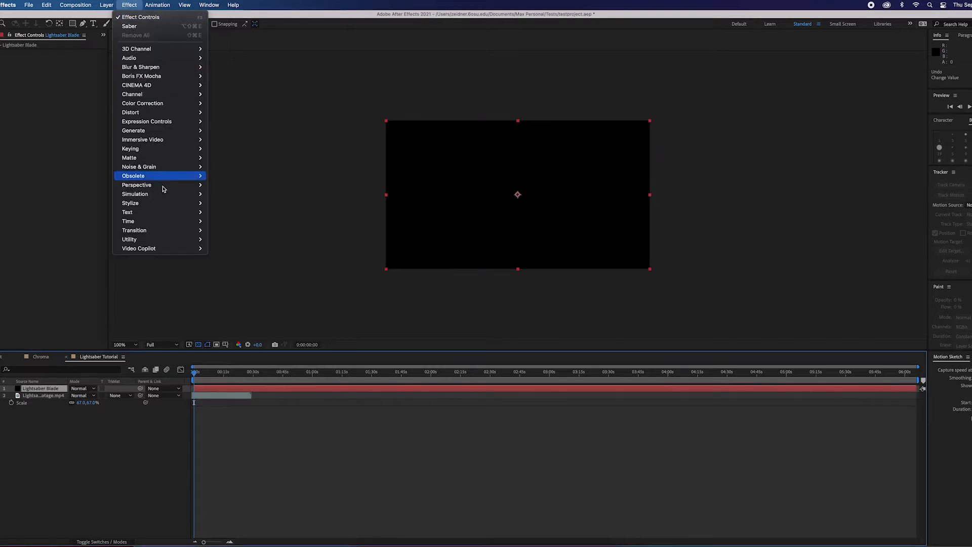
{"action": "left_click", "coordinate": [215, 249]}
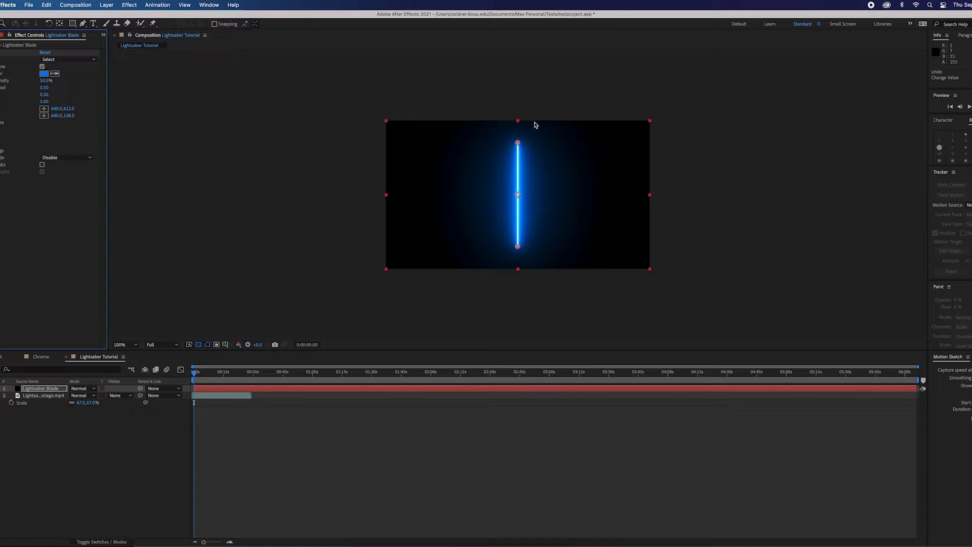
Step: Set the preview resolution to Third and shift the upper end of the saber to about 632, 130
{"action": "mouse_move", "coordinate": [517, 143]}
{"action": "left_mouse_down"}
{"action": "mouse_move", "coordinate": [502, 206]}
{"action": "mouse_move", "coordinate": [521, 156]}
{"action": "mouse_move", "coordinate": [525, 176]}
{"action": "mouse_move", "coordinate": [496, 158]}
{"action": "mouse_move", "coordinate": [517, 151]}
{"action": "left_mouse_up"}
{"action": "left_click", "coordinate": [161, 344]}
{"action": "left_click", "coordinate": [164, 379]}
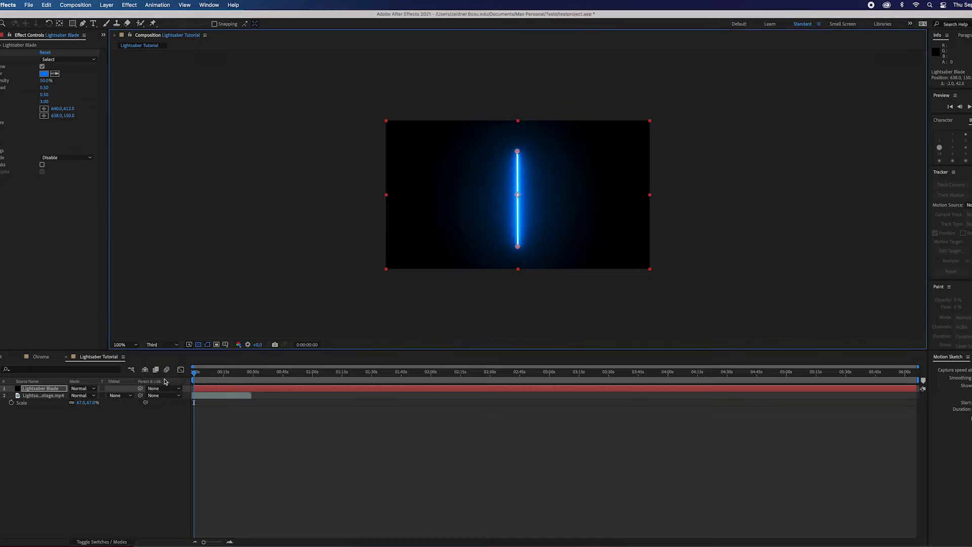
{"action": "mouse_move", "coordinate": [517, 151]}
{"action": "left_mouse_down"}
{"action": "mouse_move", "coordinate": [480, 189]}
{"action": "mouse_move", "coordinate": [542, 149]}
{"action": "mouse_move", "coordinate": [516, 147]}
{"action": "left_mouse_up"}
Step: Set the Saber effect's Composite Settings to Transparent in its render settings
{"action": "left_click", "coordinate": [1, 151]}
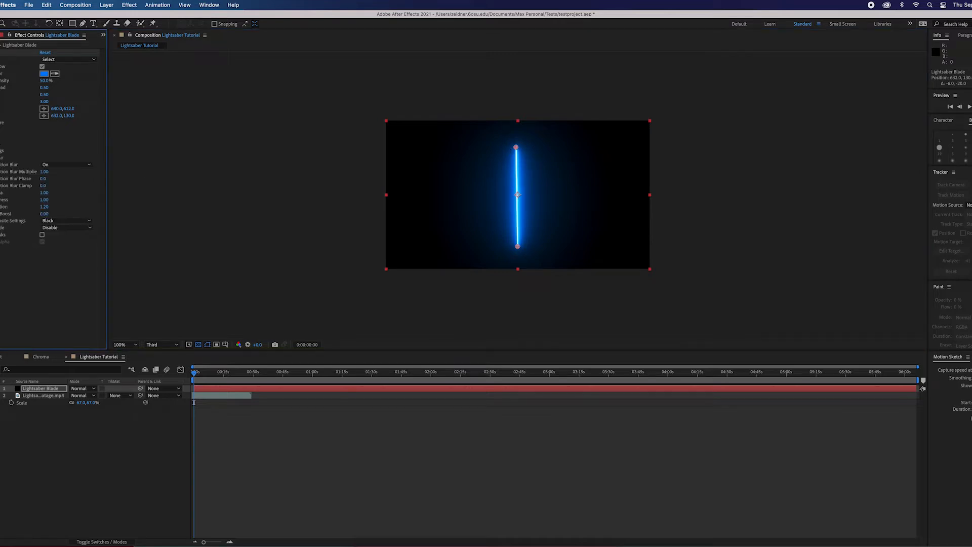
{"action": "left_click", "coordinate": [46, 164]}
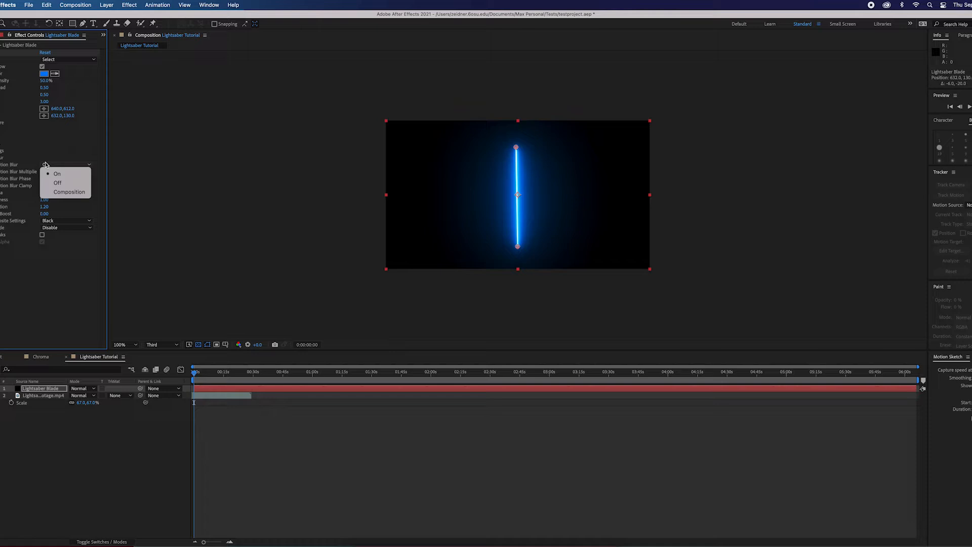
{"action": "left_click", "coordinate": [48, 219]}
{"action": "left_click", "coordinate": [48, 220]}
{"action": "left_click", "coordinate": [66, 224]}
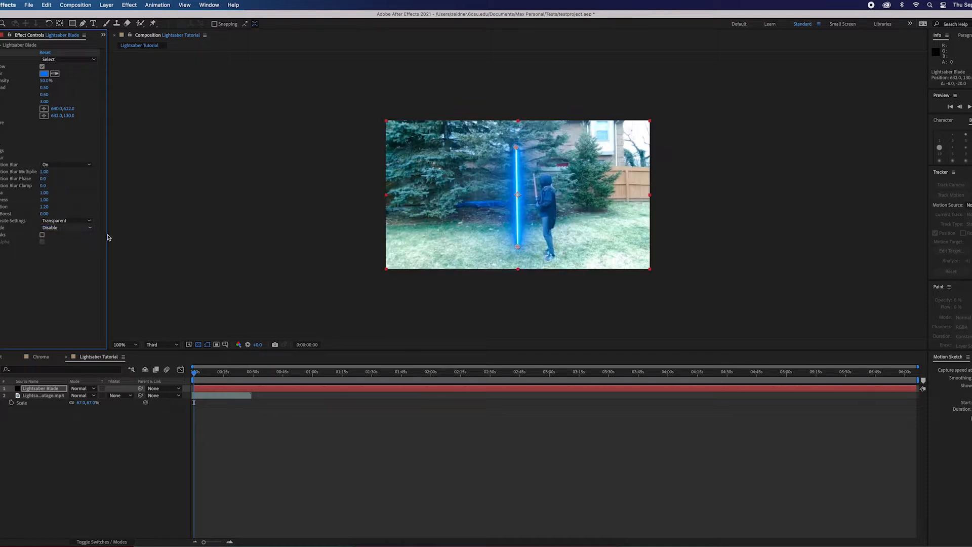
Step: Fit the saber onto the prop blade, placing Core End at about 716, 258 and Core Start at about 730, 367
{"action": "key", "text": "period"}
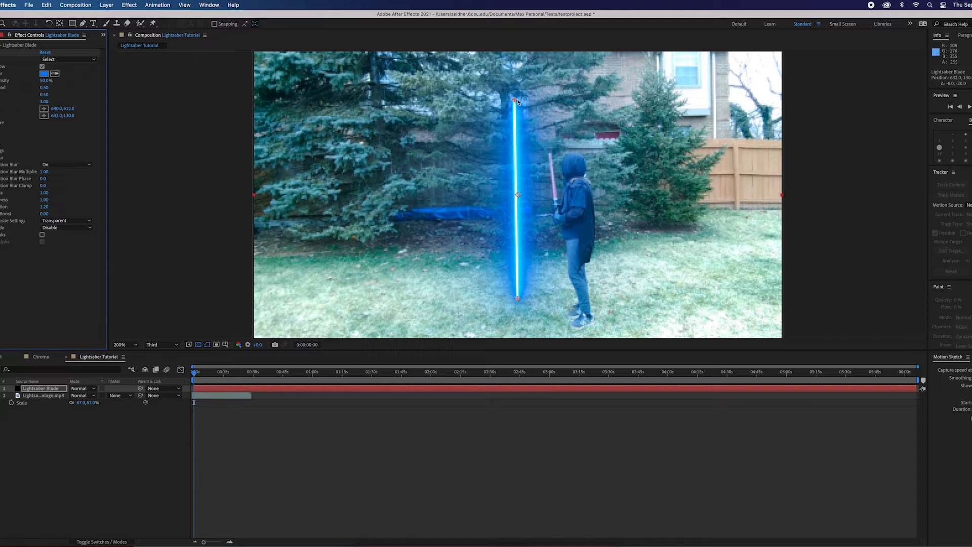
{"action": "left_click_drag", "start_coordinate": [517, 100], "coordinate": [549, 154]}
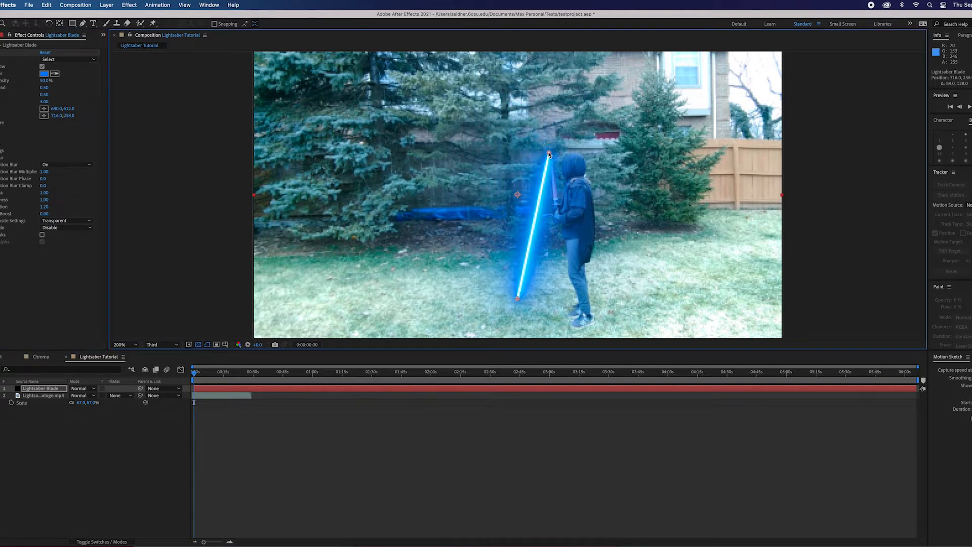
{"action": "left_click_drag", "start_coordinate": [518, 299], "coordinate": [555, 199]}
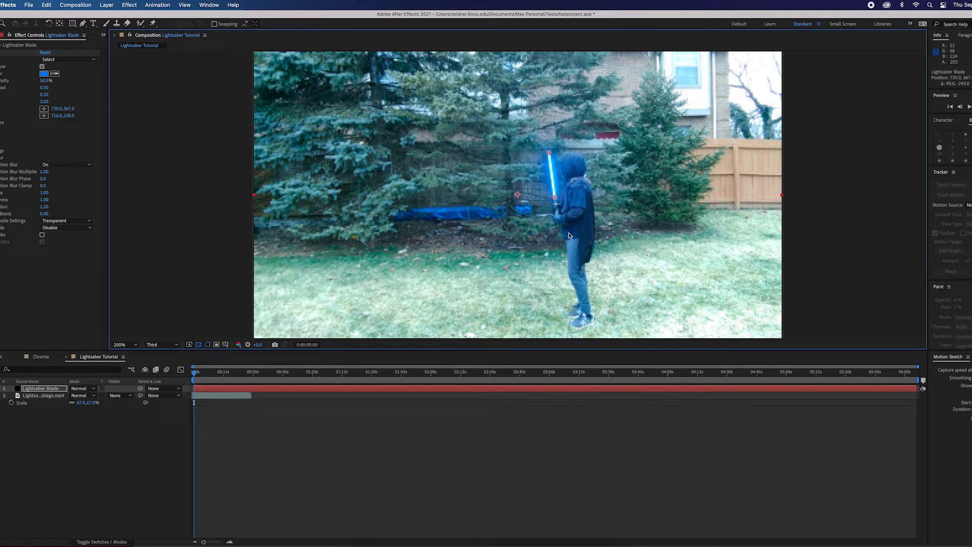
{"action": "left_click", "coordinate": [556, 474]}
{"action": "scroll", "coordinate": [527, 201], "scroll_direction": "down", "scroll_amount": 1}
{"action": "scroll", "coordinate": [534, 213], "scroll_direction": "up", "scroll_amount": 5}
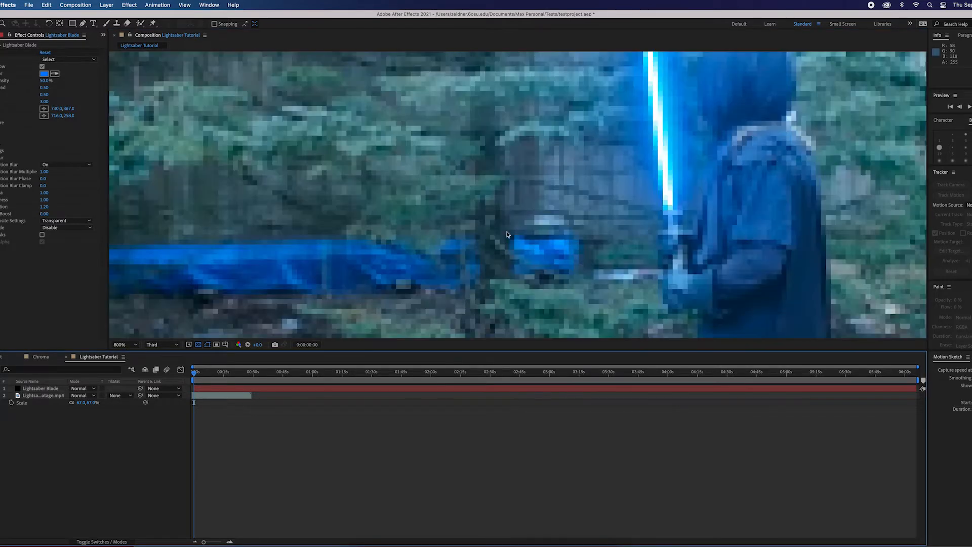
{"action": "key", "text": "comma"}
{"action": "key", "text": "comma"}
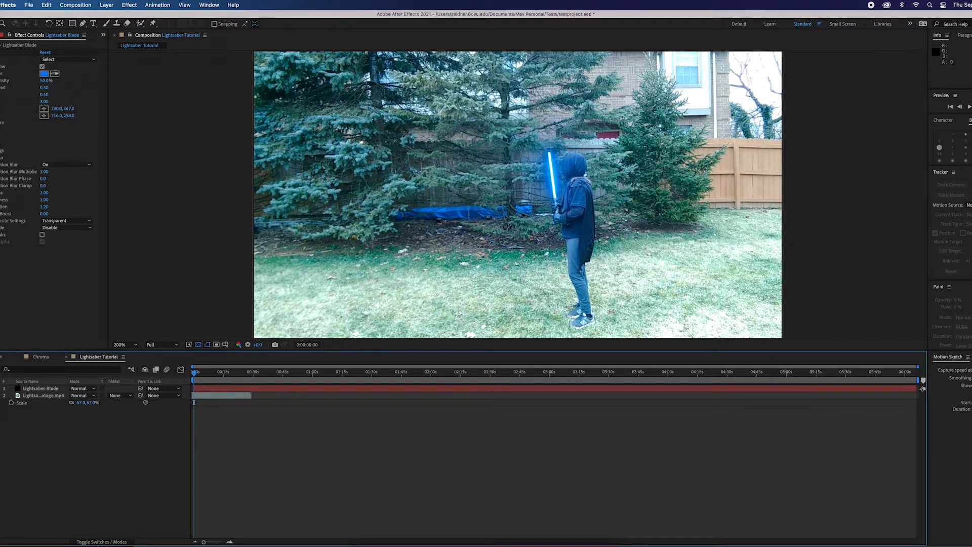
Step: Expand the core customization settings and set the saber's Core Size to 2.70
{"action": "left_click", "coordinate": [1, 123]}
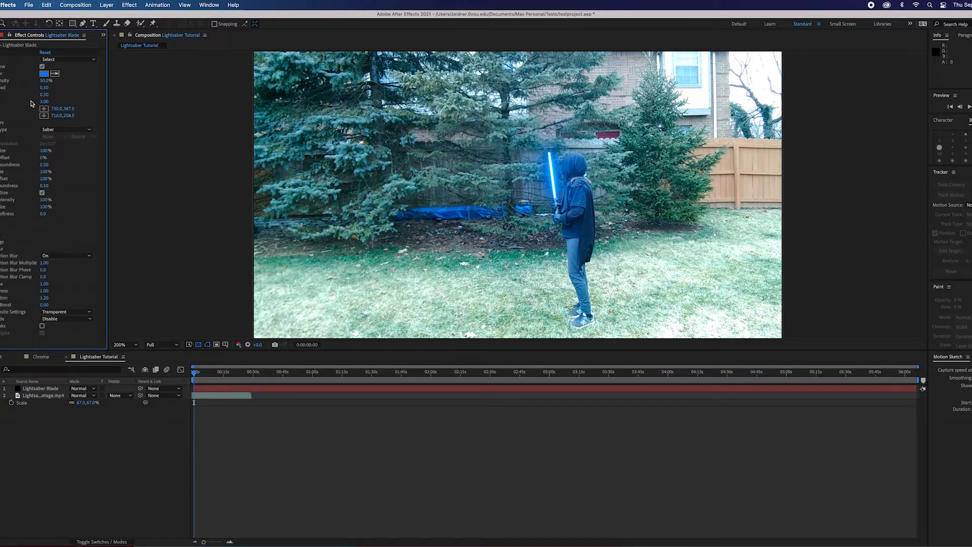
{"action": "left_click", "coordinate": [45, 101]}
{"action": "key", "text": "Return"}
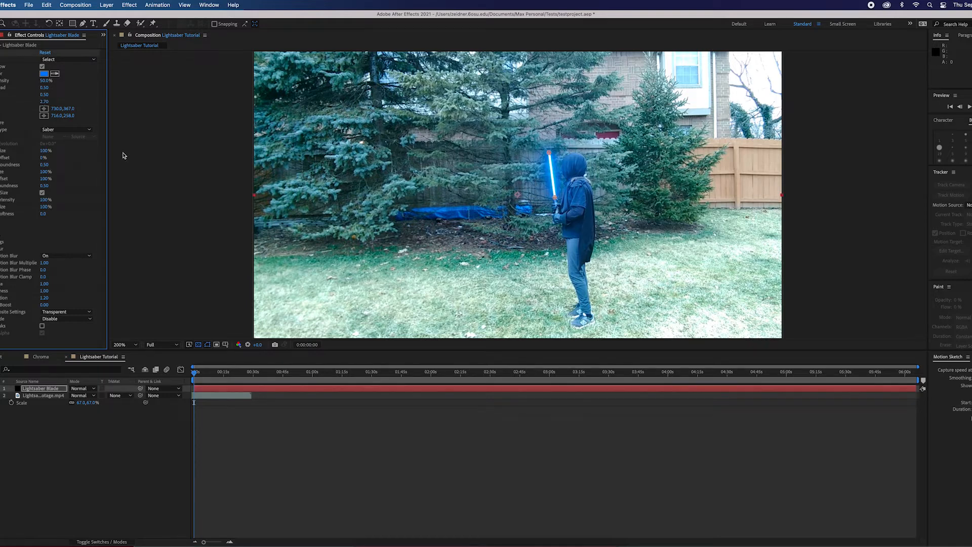
{"action": "left_click", "coordinate": [92, 162]}
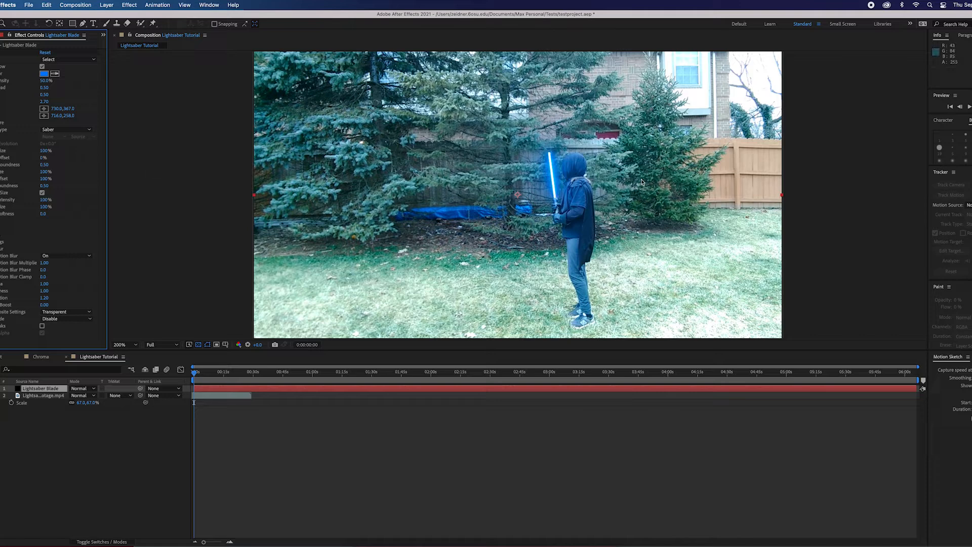
Step: Change the saber's glow color to pure red, FF0000
{"action": "left_click", "coordinate": [44, 74]}
{"action": "mouse_move", "coordinate": [409, 370]}
{"action": "left_mouse_down"}
{"action": "mouse_move", "coordinate": [409, 358]}
{"action": "mouse_move", "coordinate": [403, 457]}
{"action": "mouse_move", "coordinate": [398, 353]}
{"action": "left_mouse_up"}
{"action": "mouse_move", "coordinate": [407, 390]}
{"action": "left_mouse_down"}
{"action": "mouse_move", "coordinate": [412, 354]}
{"action": "mouse_move", "coordinate": [412, 449]}
{"action": "mouse_move", "coordinate": [414, 352]}
{"action": "left_mouse_up"}
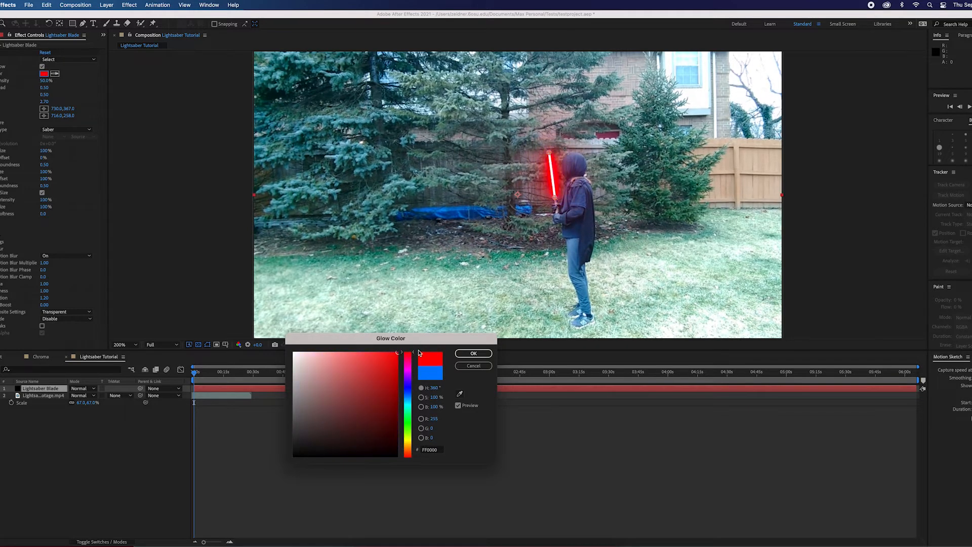
{"action": "left_click", "coordinate": [473, 353]}
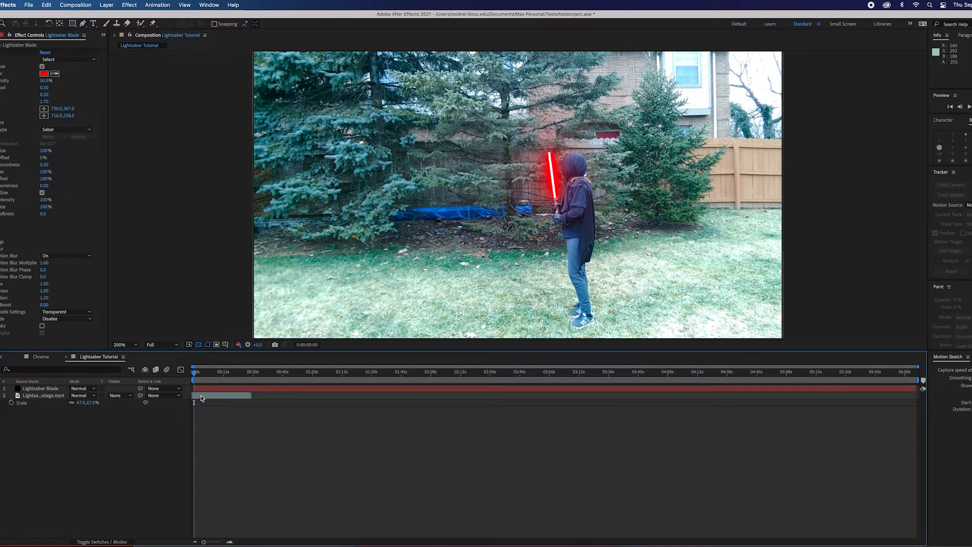
Step: Keyframe the Lightsaber Blade's Core Start and Core End at the first frame, and play ahead a few frames
{"action": "left_click", "coordinate": [211, 388]}
{"action": "key", "text": "period"}
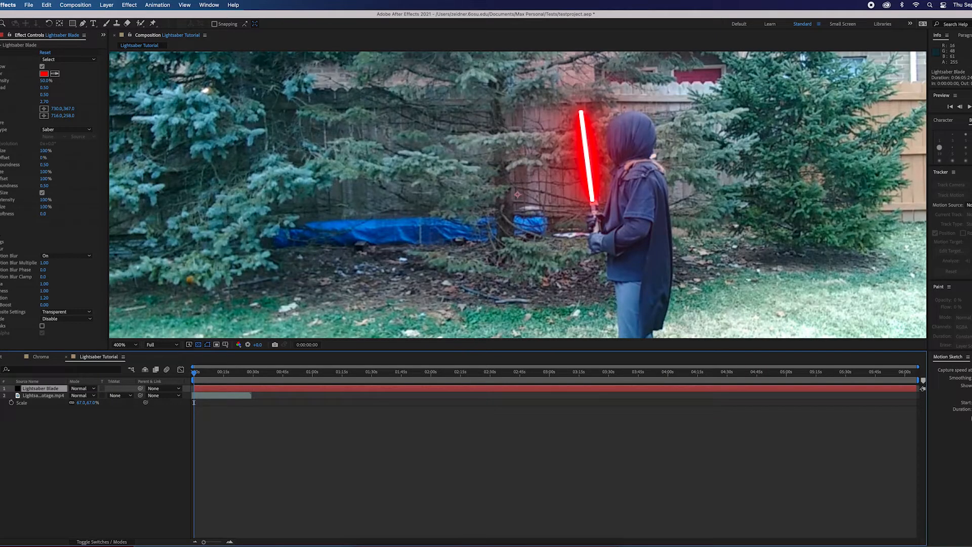
{"action": "left_click", "coordinate": [4, 52]}
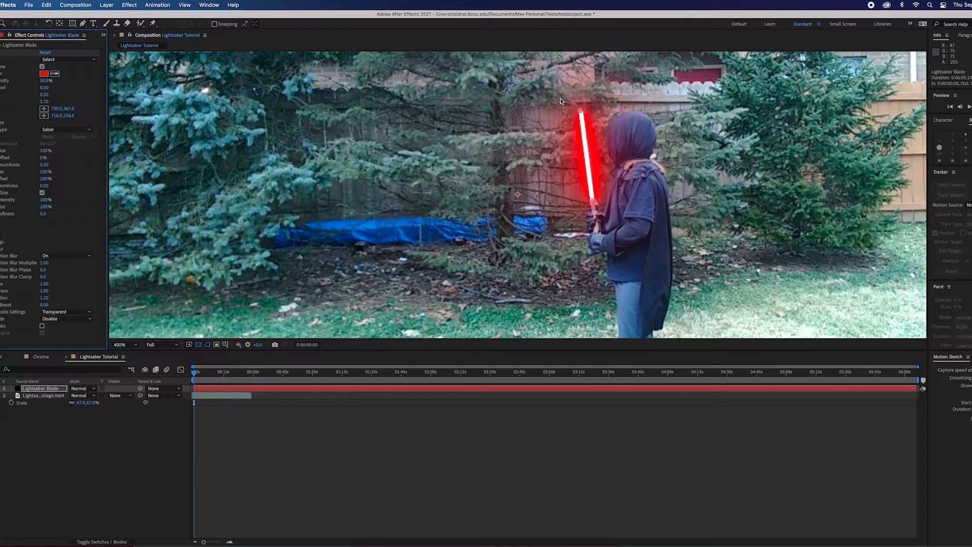
{"action": "key", "text": "period"}
{"action": "key", "text": "comma"}
{"action": "key", "text": "space"}
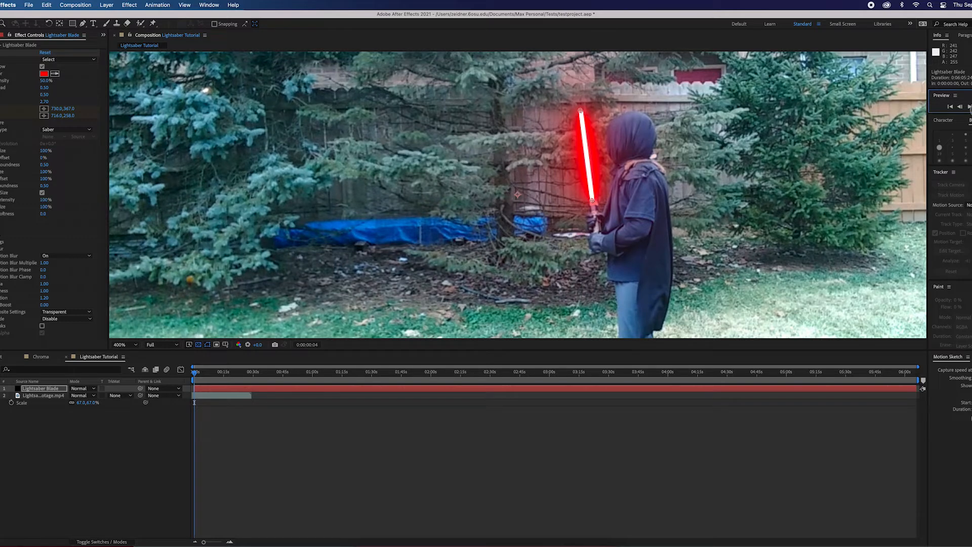
Step: Realign the saber with the prop, moving Core End at frame 6 and both ends at frame 15 to about 730, 369.5 and 713.5, 262
{"action": "left_click_drag", "start_coordinate": [581, 111], "coordinate": [582, 114]}
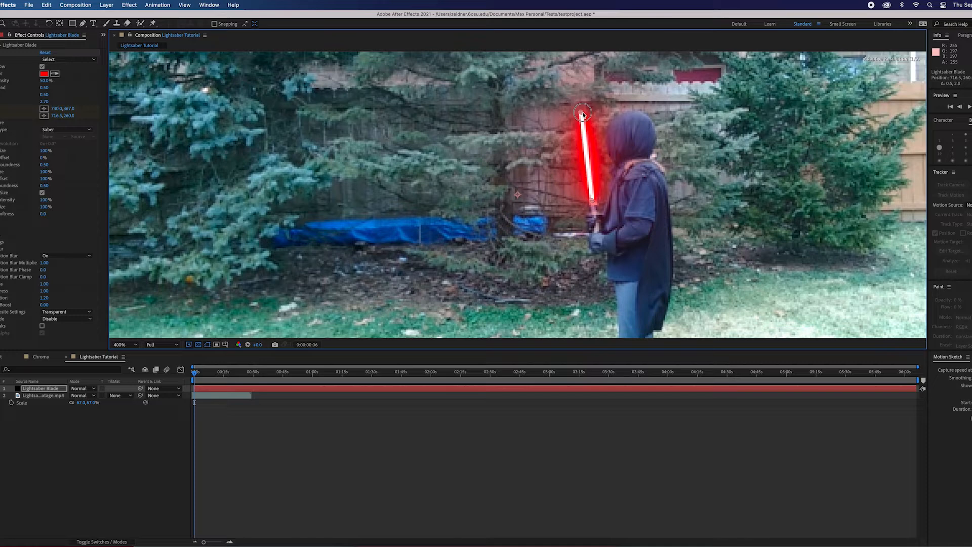
{"action": "left_click", "coordinate": [968, 107]}
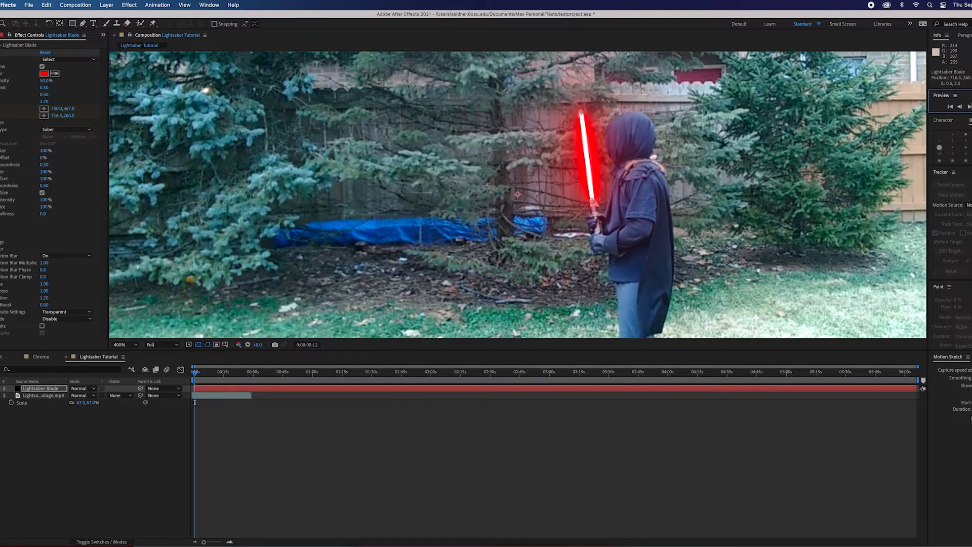
{"action": "left_click_drag", "start_coordinate": [594, 202], "coordinate": [594, 204]}
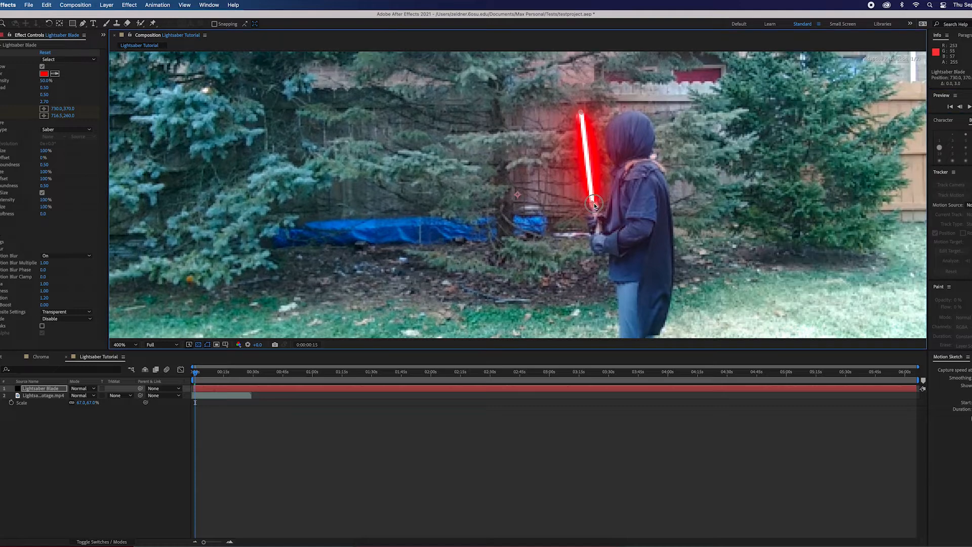
{"action": "left_click_drag", "start_coordinate": [582, 112], "coordinate": [579, 114]}
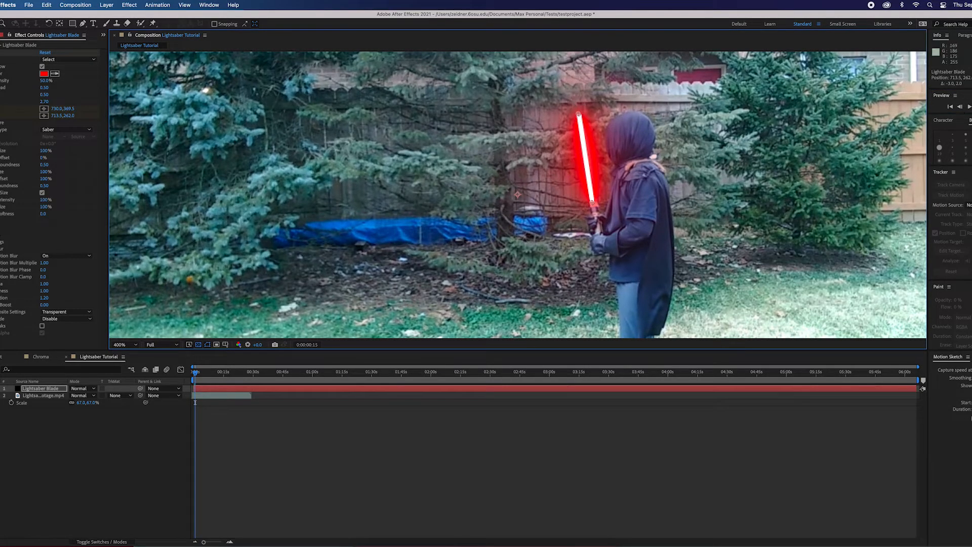
Step: At frame 24, move Core Start to about 734.5, 370.5 and Core End to about 714, 261.5 to follow the prop
{"action": "key", "text": "space"}
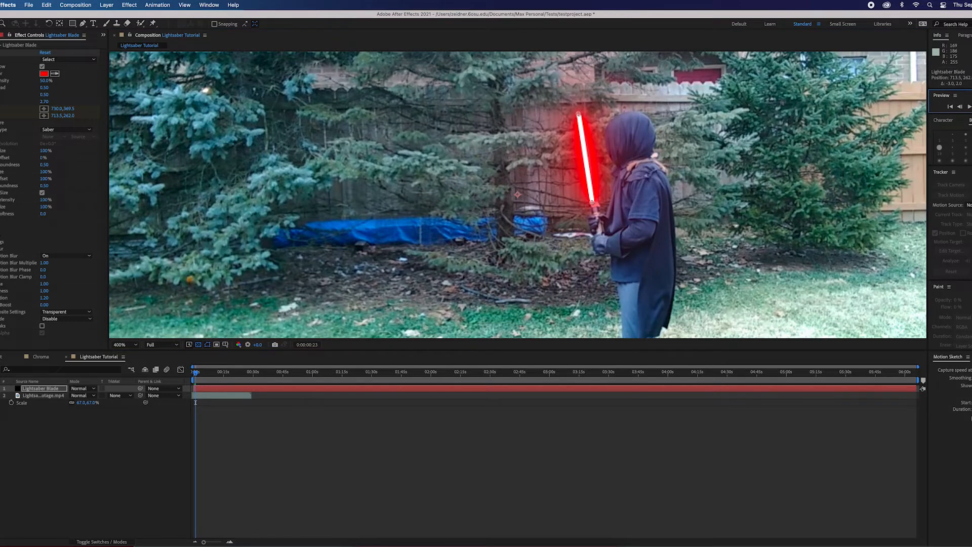
{"action": "left_click_drag", "start_coordinate": [592, 202], "coordinate": [595, 203]}
{"action": "mouse_move", "coordinate": [578, 114]}
{"action": "left_mouse_down"}
{"action": "mouse_move", "coordinate": [580, 135]}
{"action": "mouse_move", "coordinate": [581, 117]}
{"action": "left_mouse_up"}
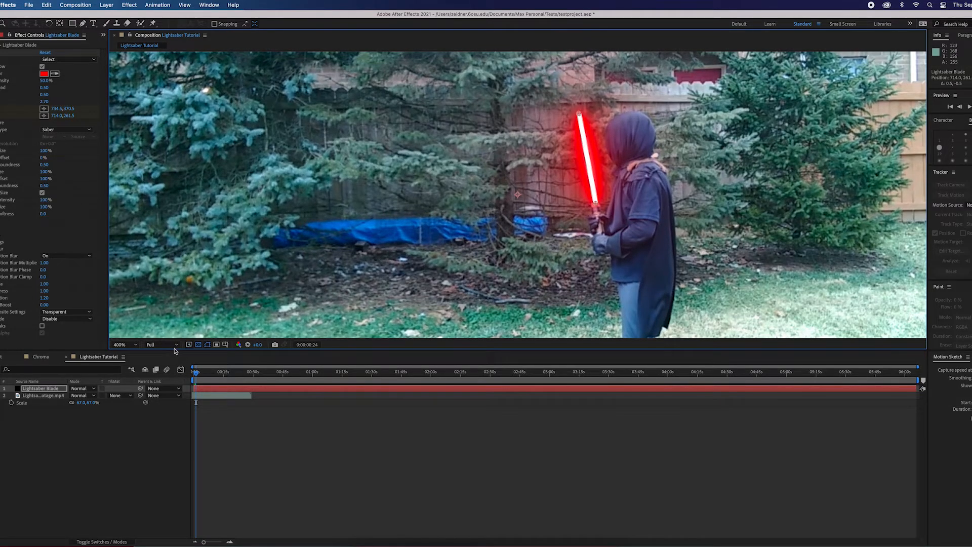
Step: At 0:00:01:22, move the saber's Core End to the prop's tip at about 749.5, 257.5
{"action": "left_click", "coordinate": [199, 377]}
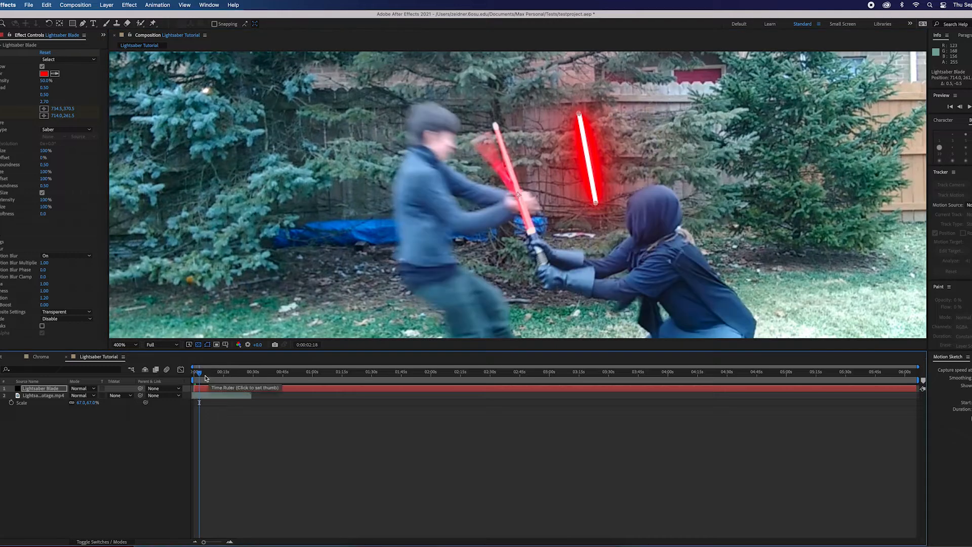
{"action": "left_click", "coordinate": [195, 377]}
{"action": "left_click", "coordinate": [198, 377]}
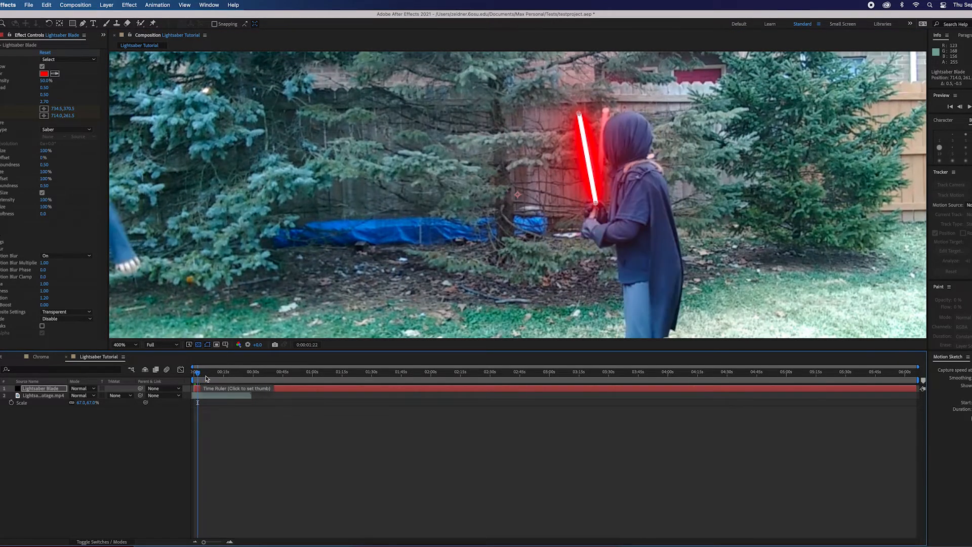
{"action": "left_click_drag", "start_coordinate": [579, 114], "coordinate": [607, 111]}
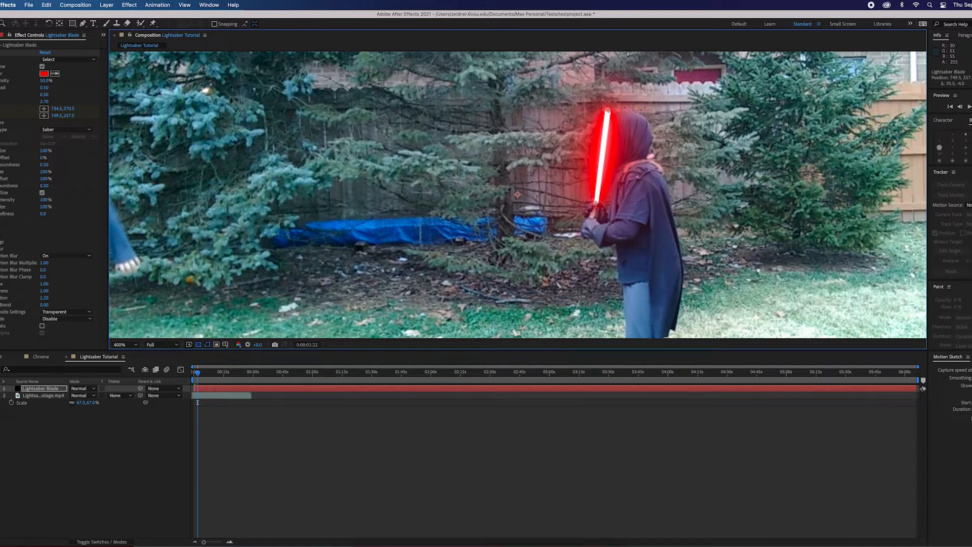
{"action": "left_click", "coordinate": [1, 228]}
{"action": "left_click", "coordinate": [1, 221]}
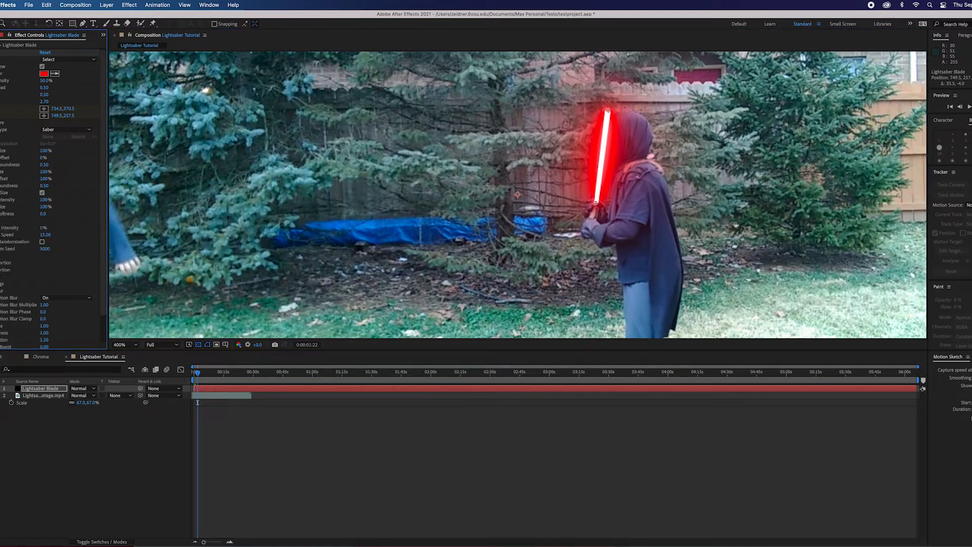
{"action": "left_click", "coordinate": [1, 221]}
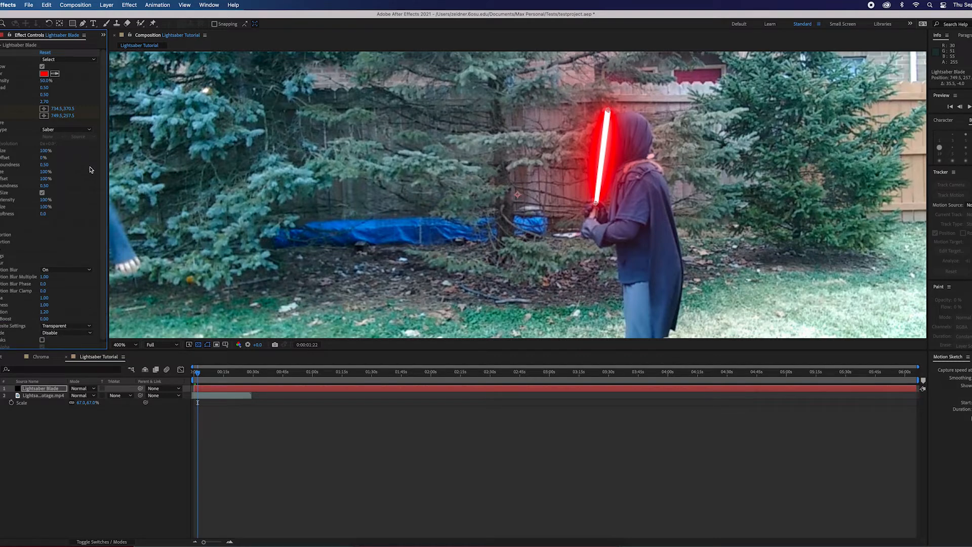
Step: Draw a closed Pen tool mask on the Lightsaber Blade layer around the actor's hooded head where it meets the blade
{"action": "left_click", "coordinate": [36, 393]}
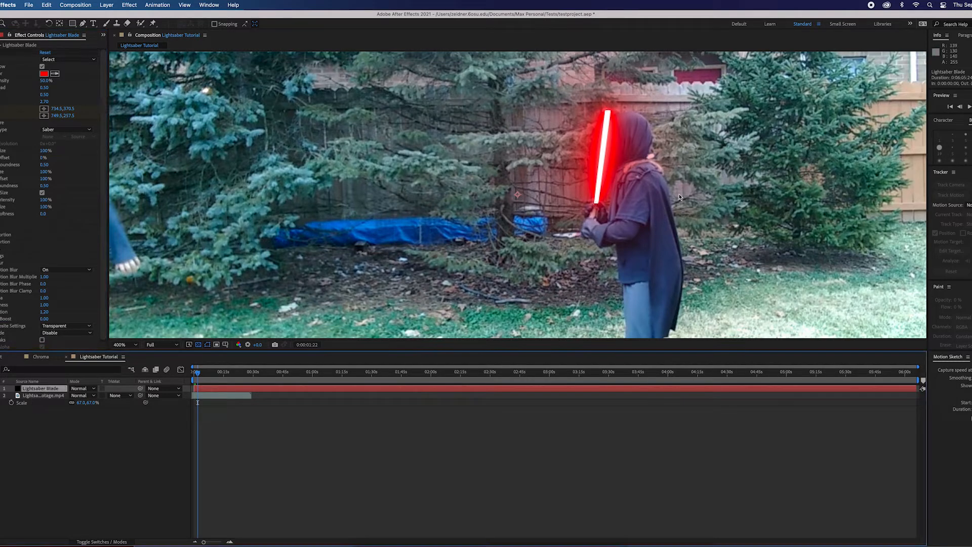
{"action": "left_click", "coordinate": [82, 24]}
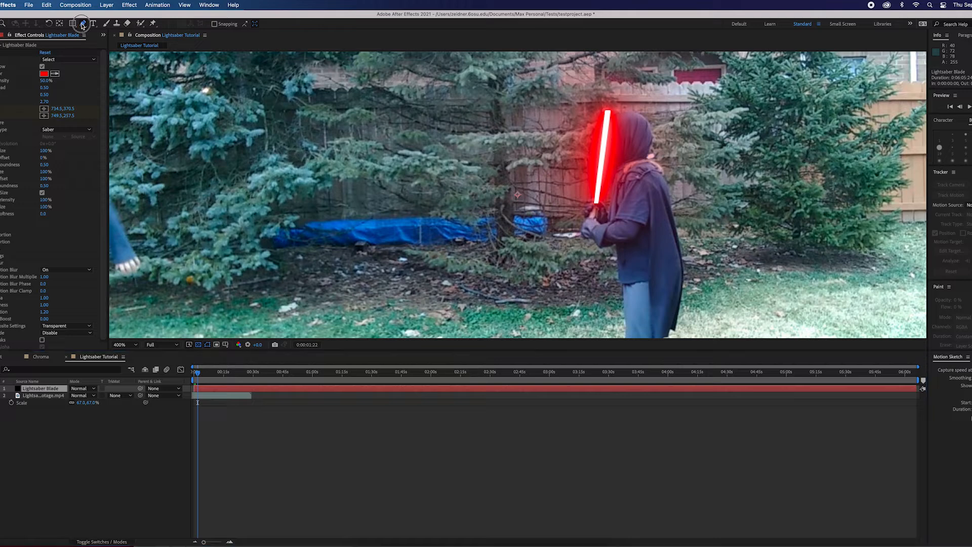
{"action": "left_click", "coordinate": [618, 113]}
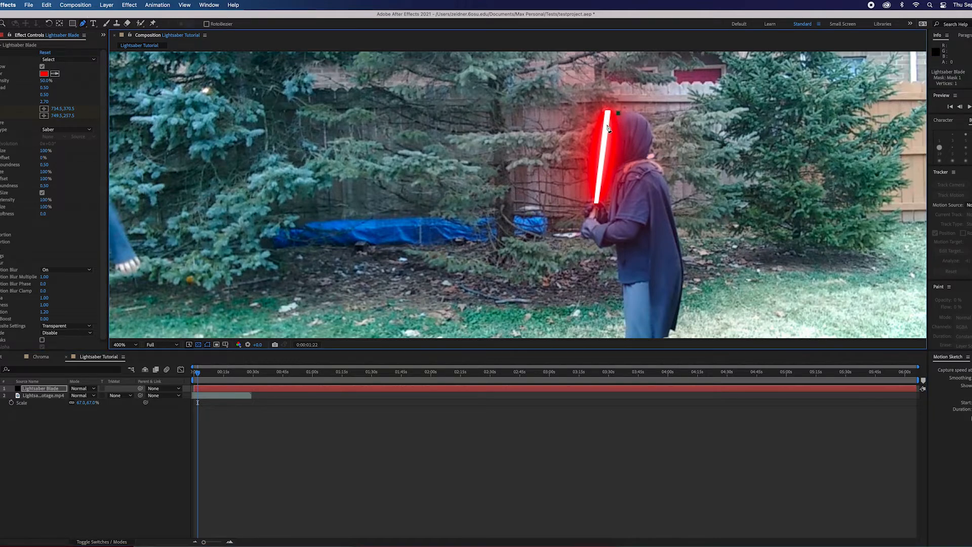
{"action": "left_click", "coordinate": [604, 137]}
{"action": "left_click", "coordinate": [607, 150]}
{"action": "left_click", "coordinate": [610, 159]}
{"action": "left_click", "coordinate": [616, 165]}
{"action": "left_click", "coordinate": [652, 150]}
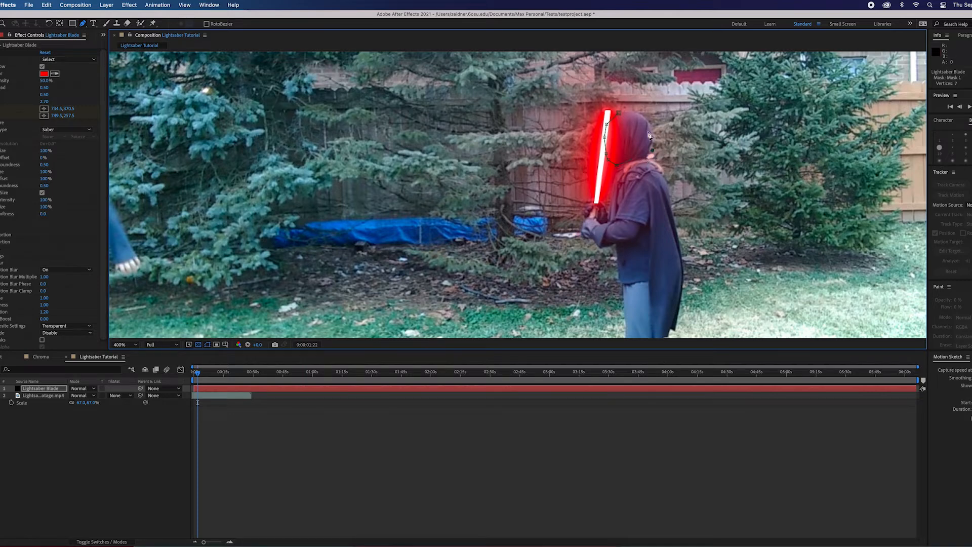
{"action": "left_click", "coordinate": [620, 114]}
Step: Set the Saber effect's mask handling to Mask Core
{"action": "left_click", "coordinate": [54, 58]}
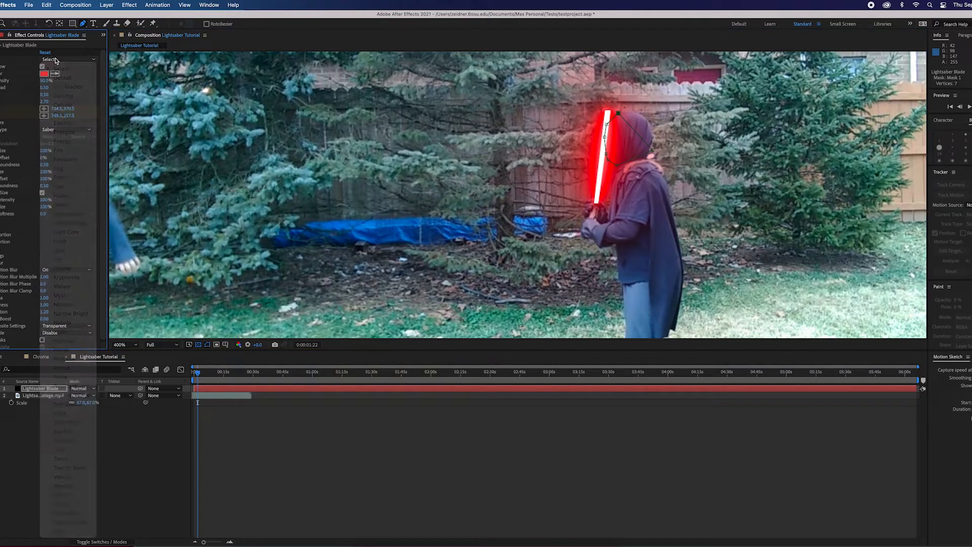
{"action": "scroll", "coordinate": [53, 197], "scroll_direction": "down", "scroll_amount": 1}
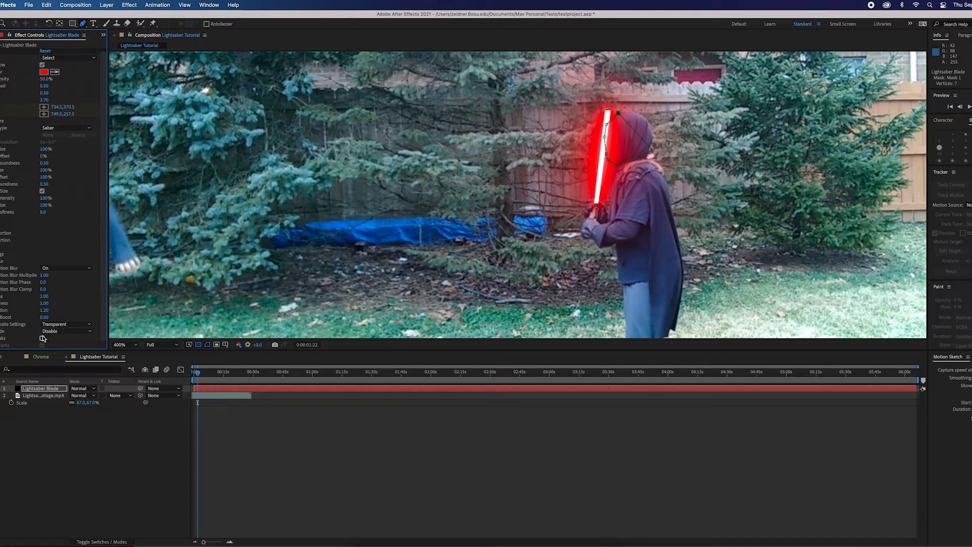
{"action": "left_click", "coordinate": [56, 332]}
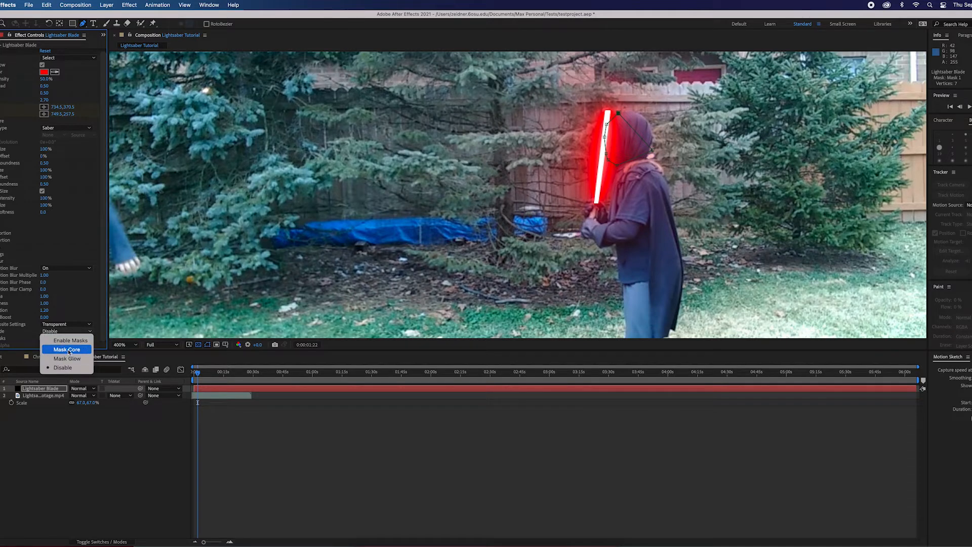
{"action": "left_click", "coordinate": [69, 350]}
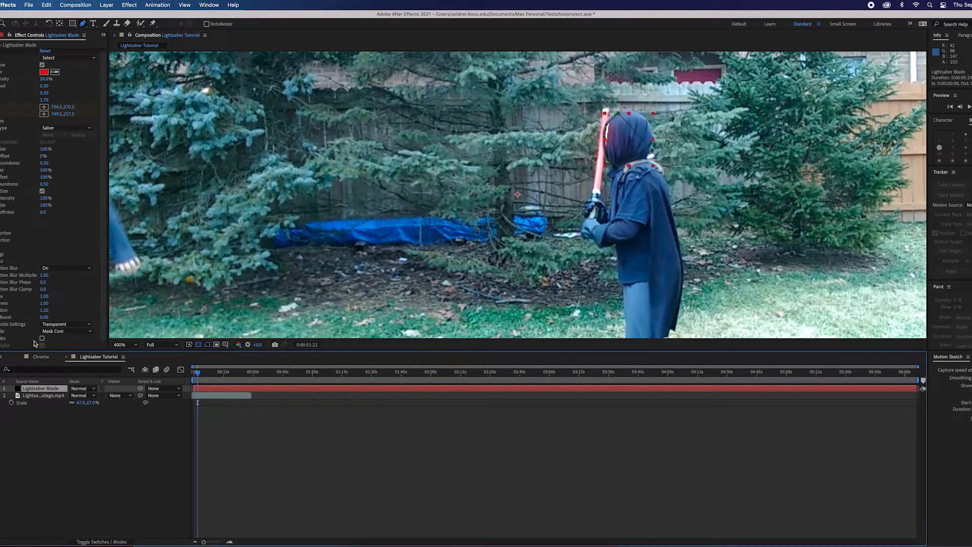
Step: Reveal the Lightsaber Blade's mask properties and switch Mask 1 to Subtract
{"action": "key", "text": "m"}
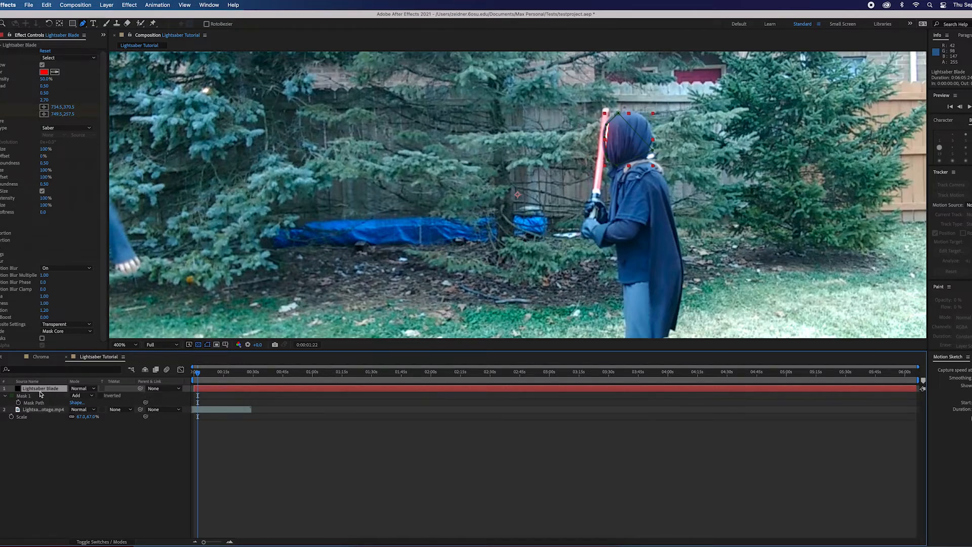
{"action": "left_click", "coordinate": [83, 395]}
{"action": "left_click", "coordinate": [89, 423]}
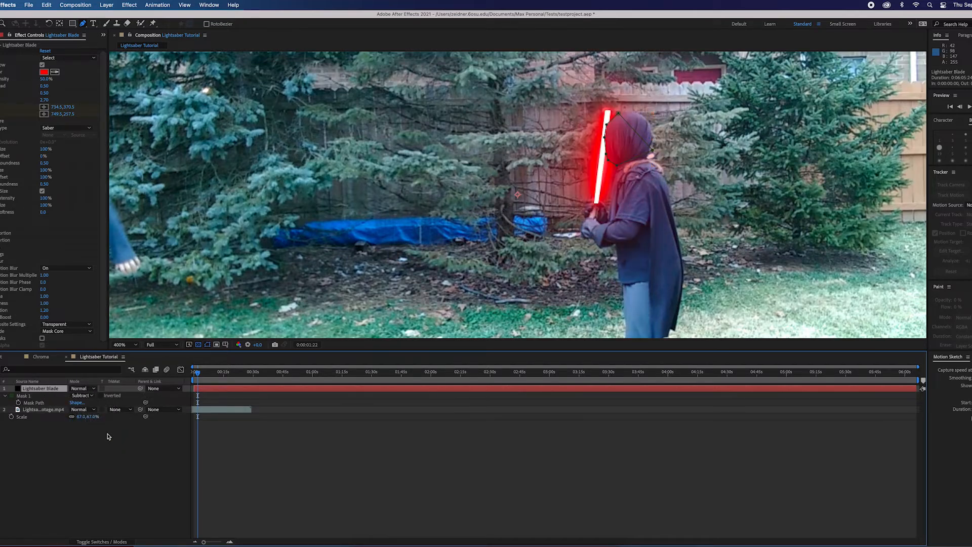
{"action": "left_click", "coordinate": [110, 437]}
Step: Set the Mask Feather of the head mask on the Lightsaber Blade to 21 pixels
{"action": "key", "text": "period"}
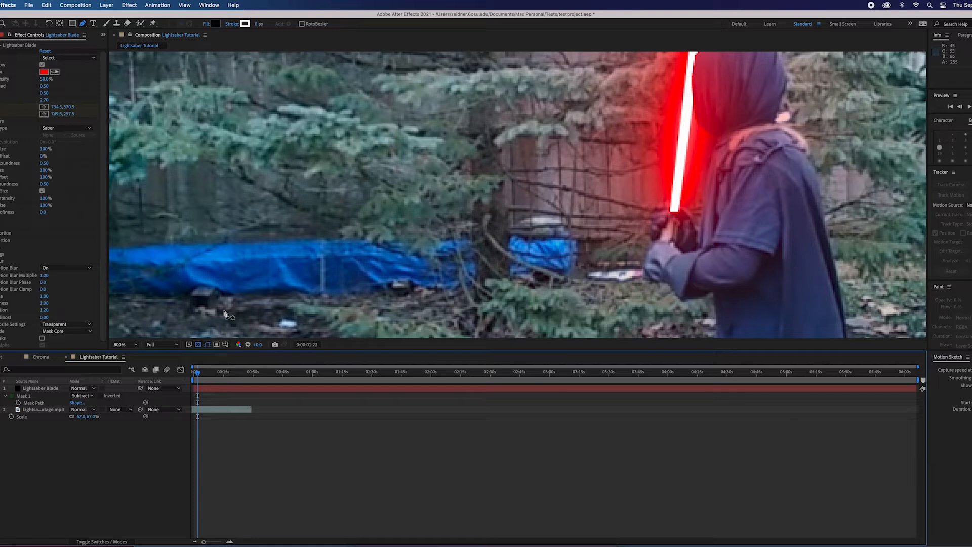
{"action": "left_click", "coordinate": [62, 388]}
{"action": "key", "text": "f"}
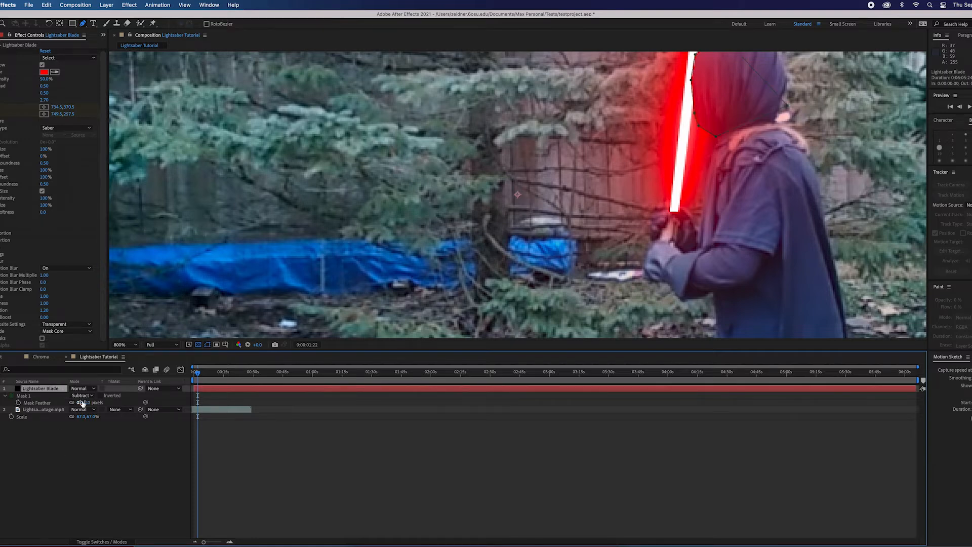
{"action": "left_click_drag", "start_coordinate": [79, 405], "coordinate": [85, 407]}
{"action": "left_click", "coordinate": [133, 445]}
{"action": "scroll", "coordinate": [495, 213], "scroll_direction": "down", "scroll_amount": 1}
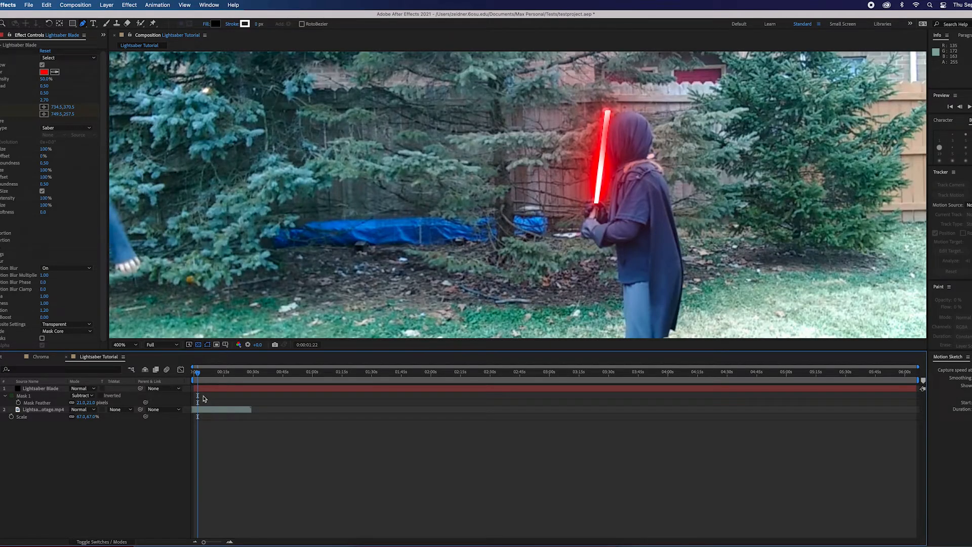
Step: Keyframe Mask 1's Mask Path on the Lightsaber Blade at 0:00:01:22
{"action": "left_click", "coordinate": [42, 388]}
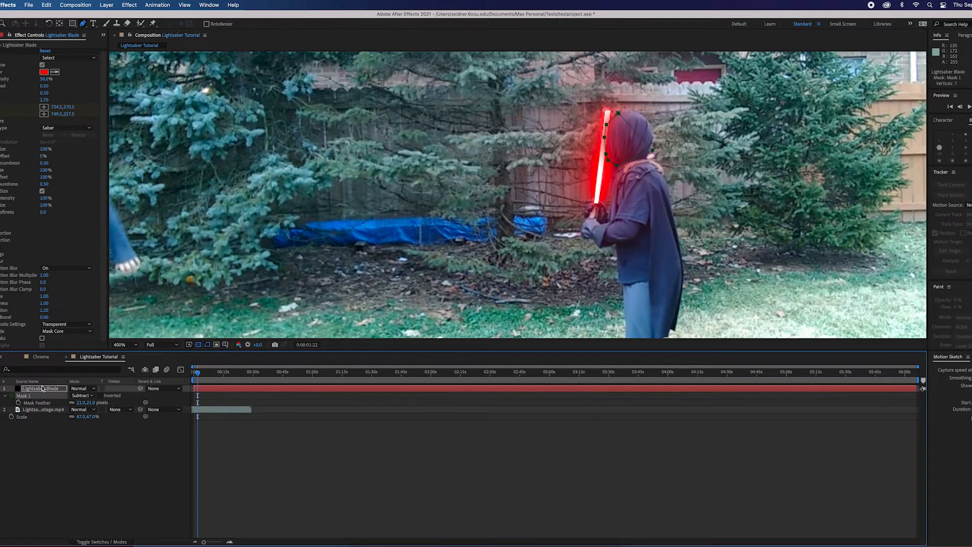
{"action": "key", "text": "m"}
{"action": "left_click", "coordinate": [18, 403]}
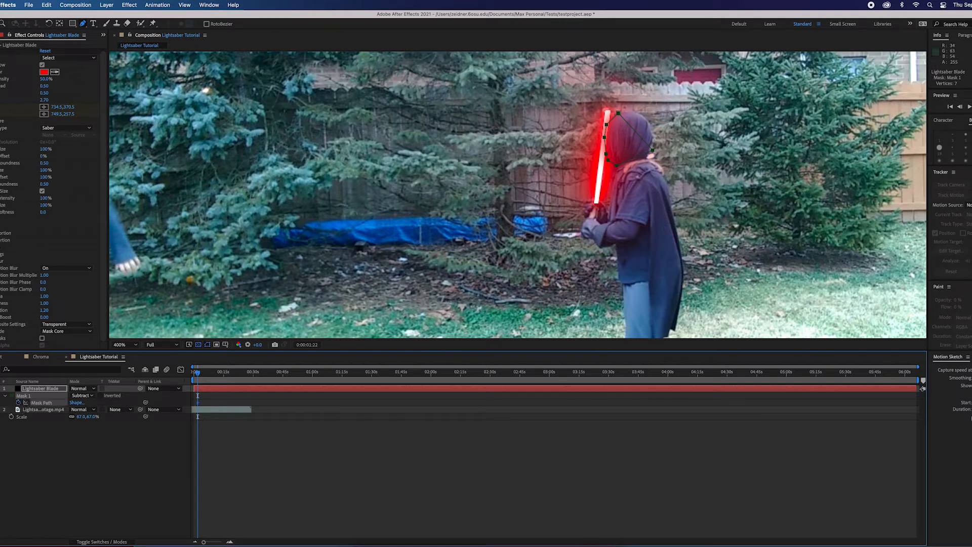
Step: At 0:00:01:23, move Core Start to about 734.5, 350.5 and Core End to about 753.5, 256 to follow the prop
{"action": "left_click", "coordinate": [971, 106]}
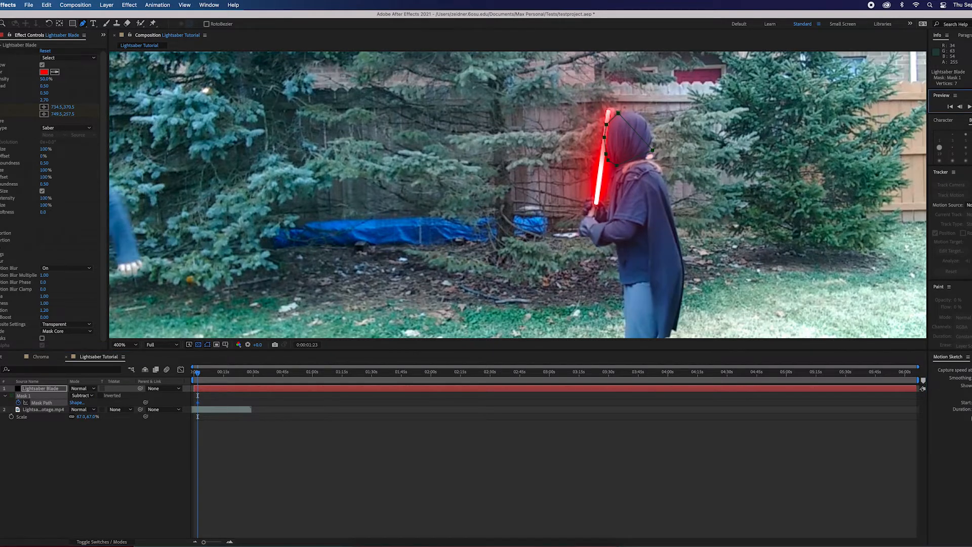
{"action": "left_click", "coordinate": [61, 223]}
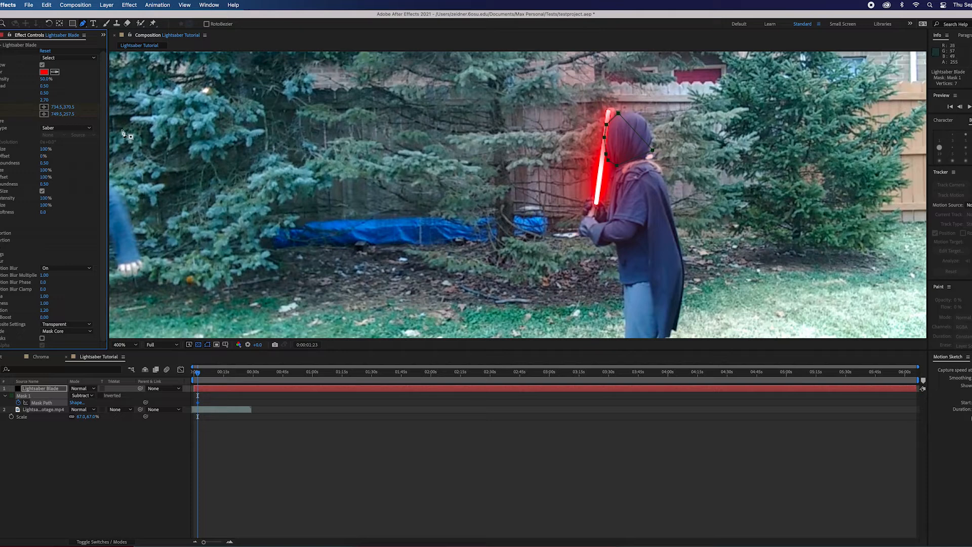
{"action": "left_click", "coordinate": [21, 51]}
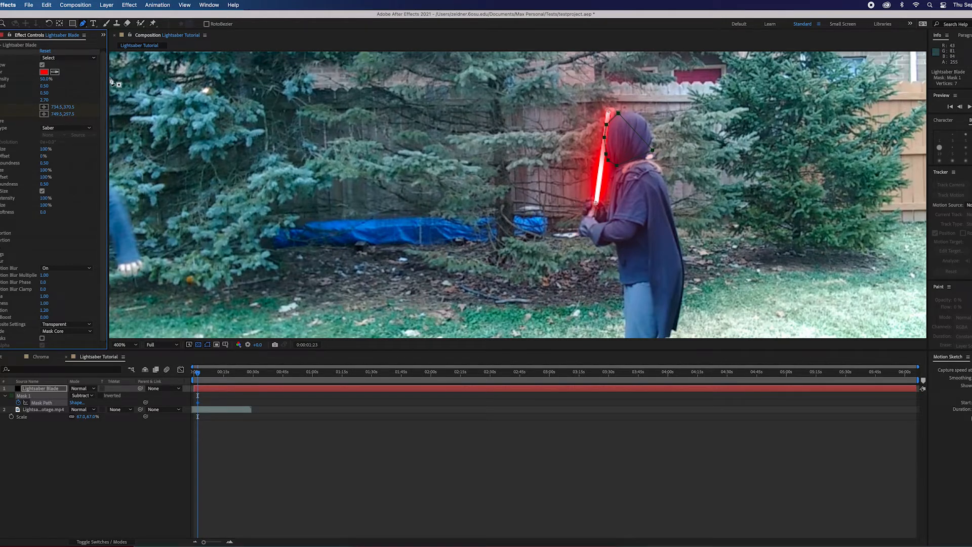
{"action": "key", "text": "v"}
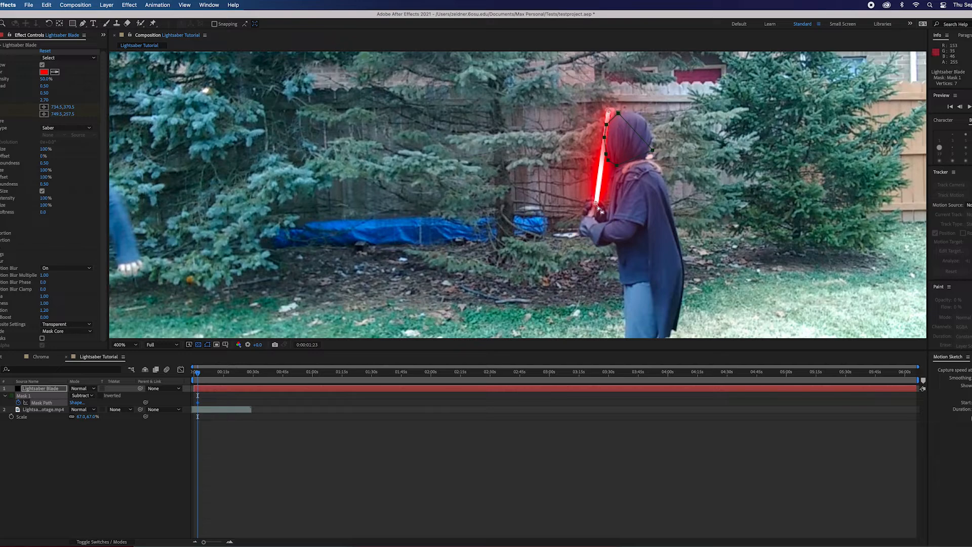
{"action": "left_click_drag", "start_coordinate": [596, 206], "coordinate": [596, 189]}
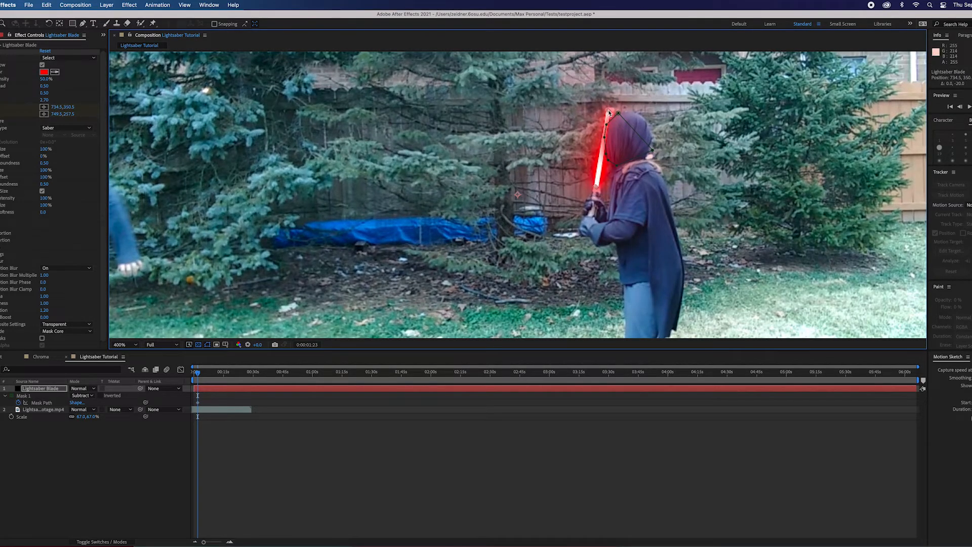
{"action": "left_click_drag", "start_coordinate": [609, 112], "coordinate": [612, 112]}
Step: Tighten the head mask's edge by setting Mask Feather to 7 pixels
{"action": "key", "text": "period"}
{"action": "key", "text": "period"}
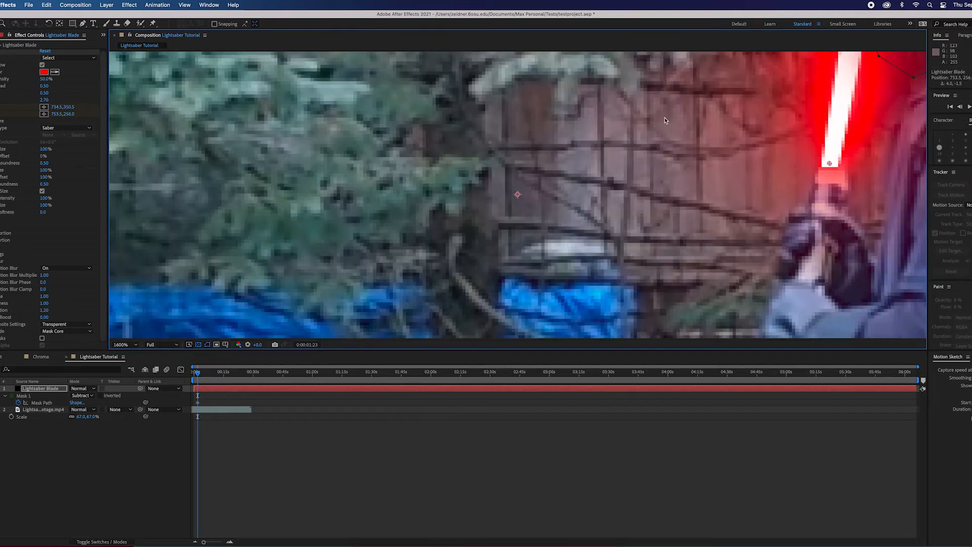
{"action": "key", "text": "comma"}
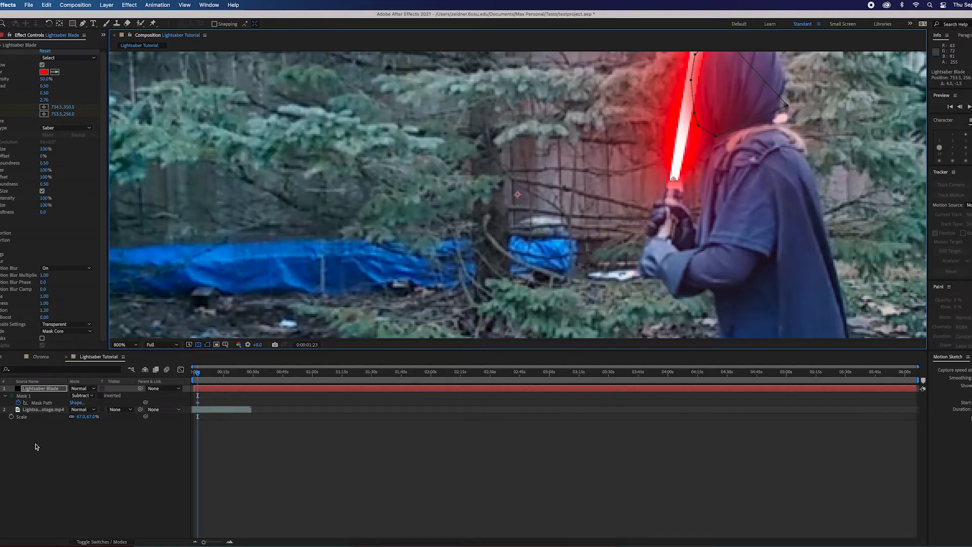
{"action": "key", "text": "f"}
{"action": "left_click_drag", "start_coordinate": [80, 404], "coordinate": [73, 404]}
{"action": "left_click", "coordinate": [74, 437]}
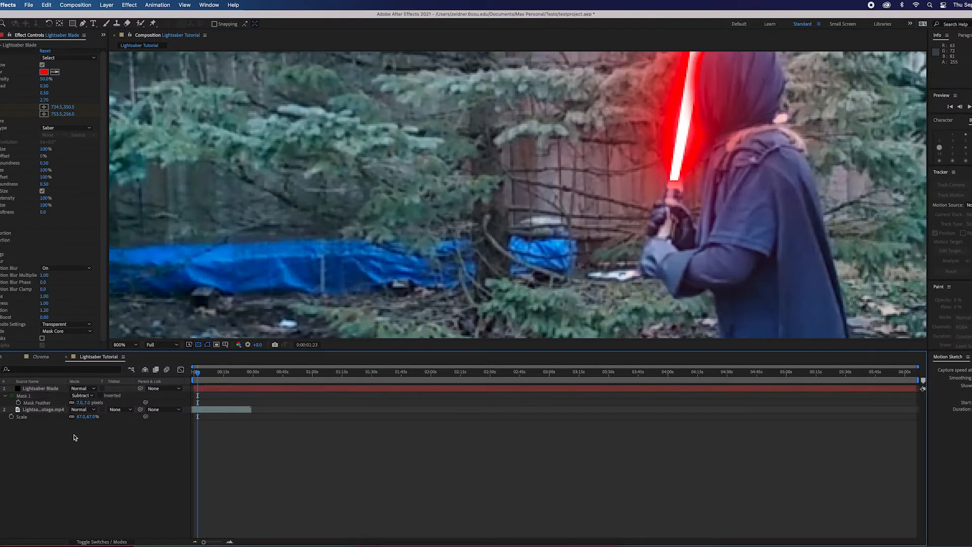
{"action": "key", "text": "comma"}
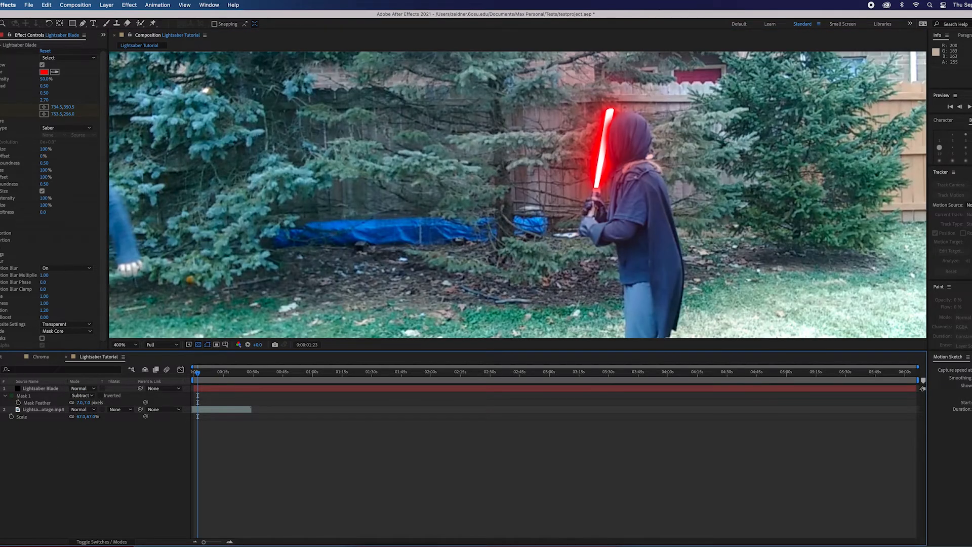
Step: At 0:00:01:24, move the saber's Core End to about 760.8, 256.2 near the top of the hood
{"action": "left_click", "coordinate": [971, 107]}
{"action": "key", "text": "period"}
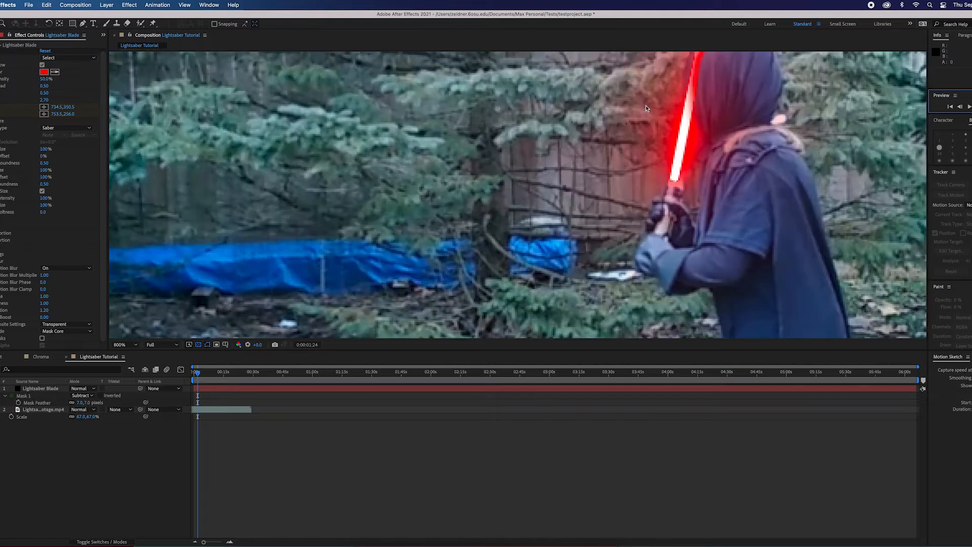
{"action": "left_click", "coordinate": [674, 138]}
{"action": "left_click_drag", "start_coordinate": [722, 124], "coordinate": [655, 208]}
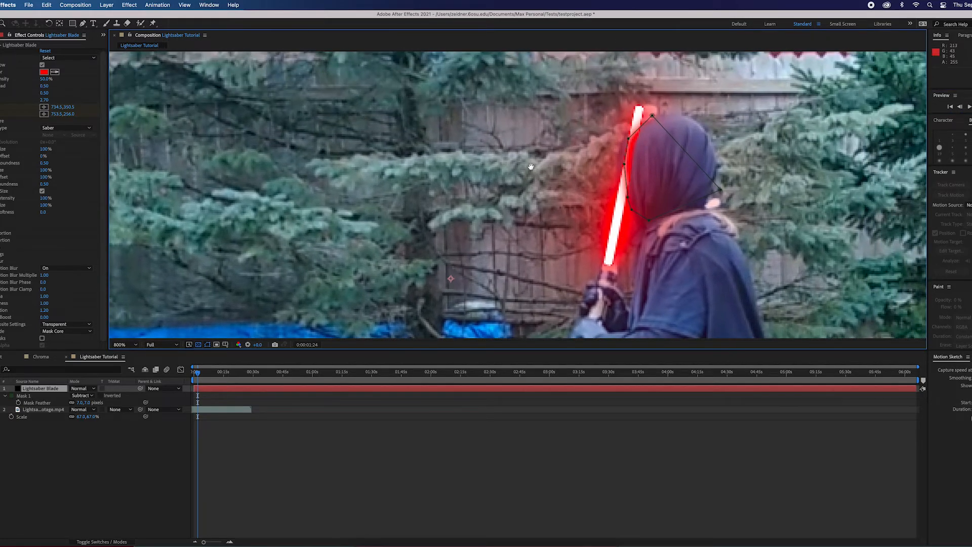
{"action": "left_click", "coordinate": [15, 51]}
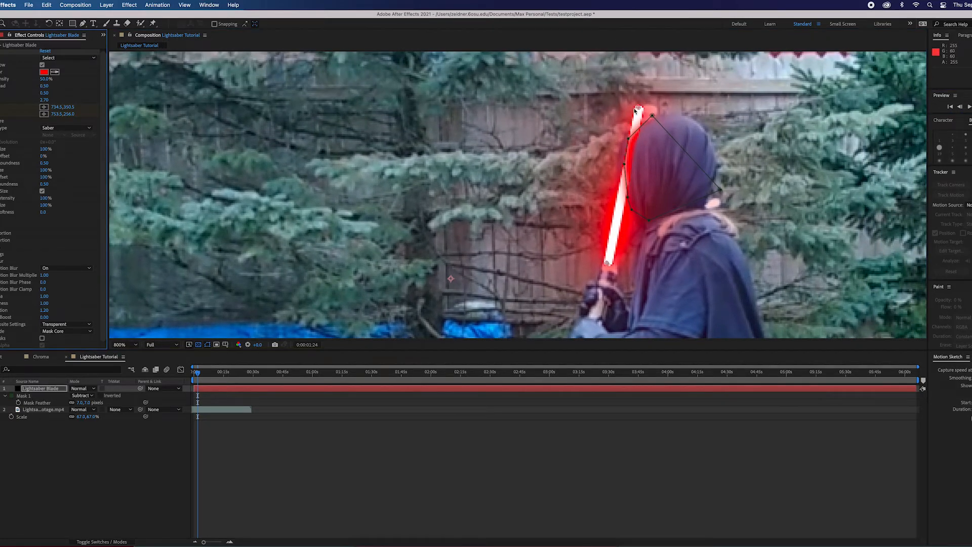
{"action": "left_click_drag", "start_coordinate": [635, 109], "coordinate": [652, 108]}
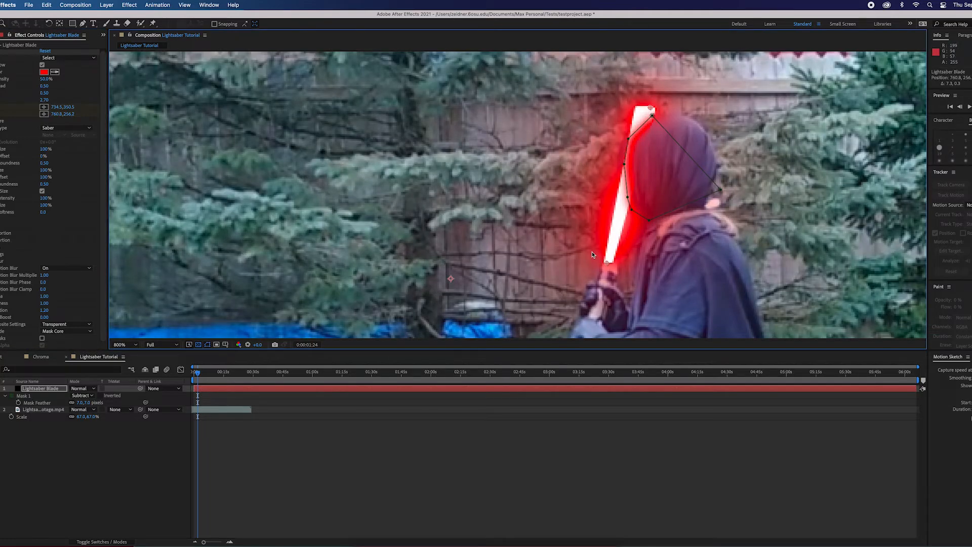
{"action": "left_click_drag", "start_coordinate": [628, 138], "coordinate": [636, 136]}
{"action": "left_click", "coordinate": [639, 416]}
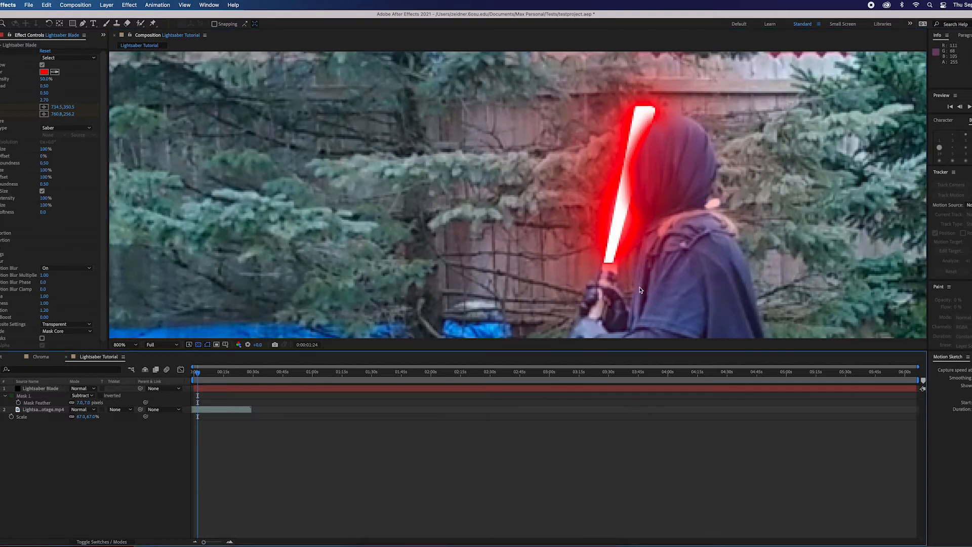
Step: Set the Saber effect's Motion Blur Multiplier to 0.81
{"action": "scroll", "coordinate": [640, 290], "scroll_direction": "down", "scroll_amount": 2}
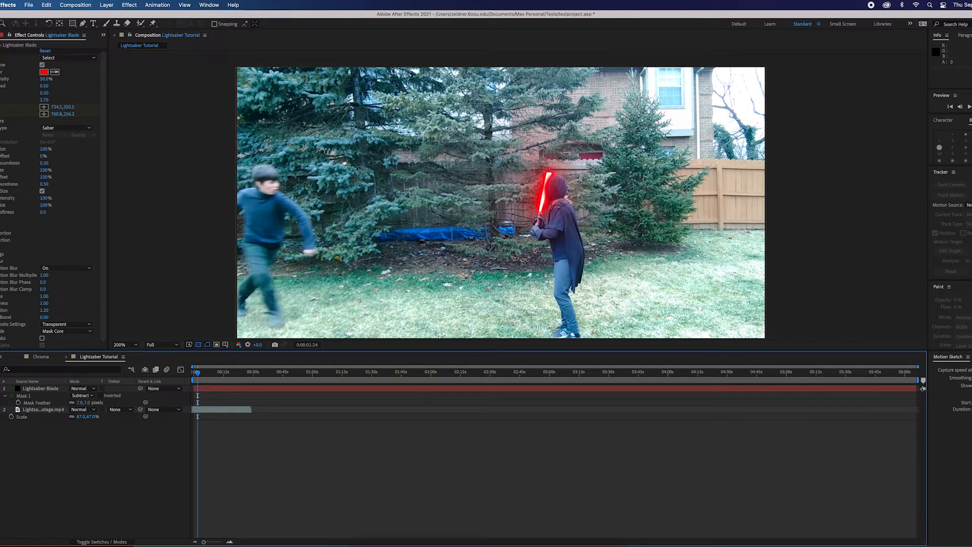
{"action": "left_click_drag", "start_coordinate": [44, 275], "coordinate": [36, 274]}
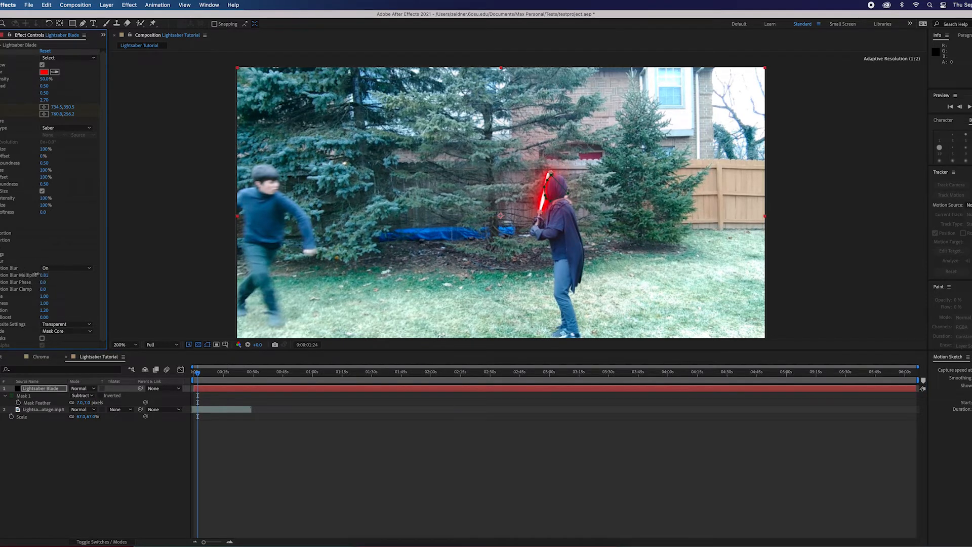
{"action": "left_click", "coordinate": [65, 284]}
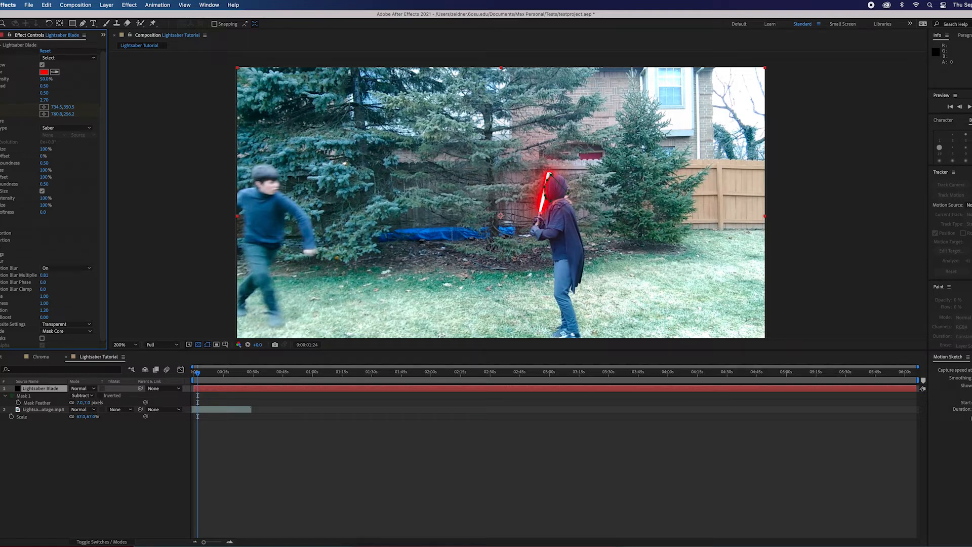
Step: Set the saber's Flicker Intensity to 38% and preview the animation
{"action": "left_click", "coordinate": [0, 219]}
{"action": "left_click_drag", "start_coordinate": [44, 226], "coordinate": [44, 224]}
{"action": "left_click", "coordinate": [96, 265]}
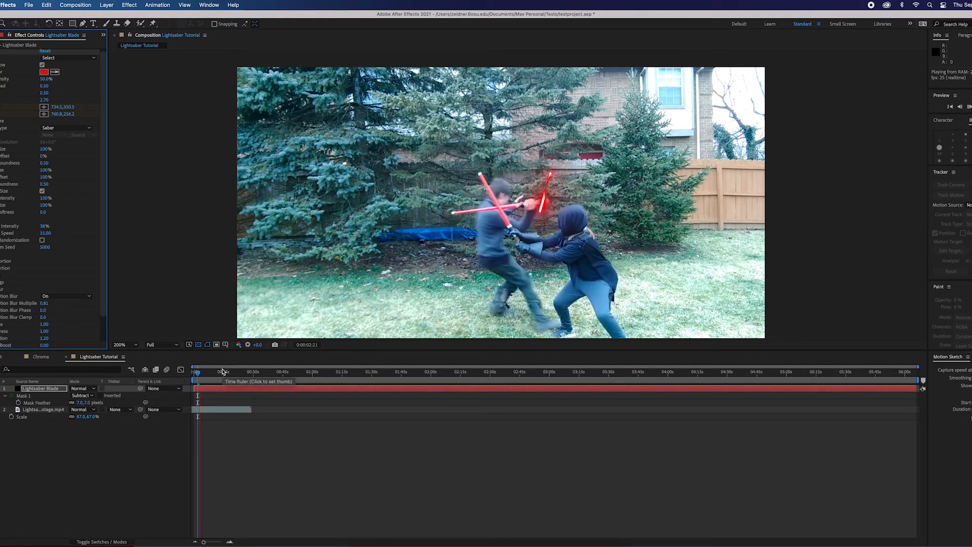
{"action": "key", "text": "space"}
Step: Set the saber's Flicker Speed to 13.40 and play the footage again to check it
{"action": "left_click_drag", "start_coordinate": [46, 233], "coordinate": [41, 235]}
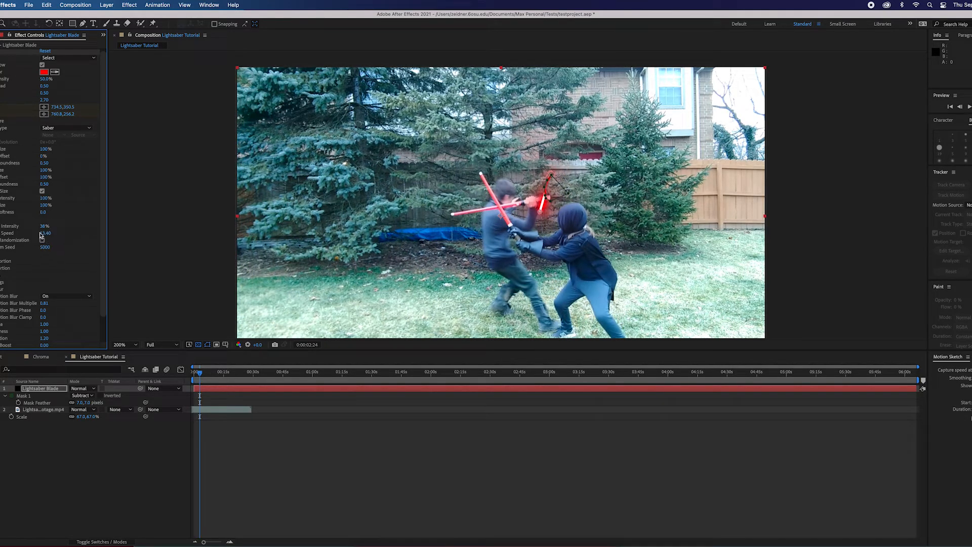
{"action": "key", "text": "space"}
{"action": "key", "text": "space"}
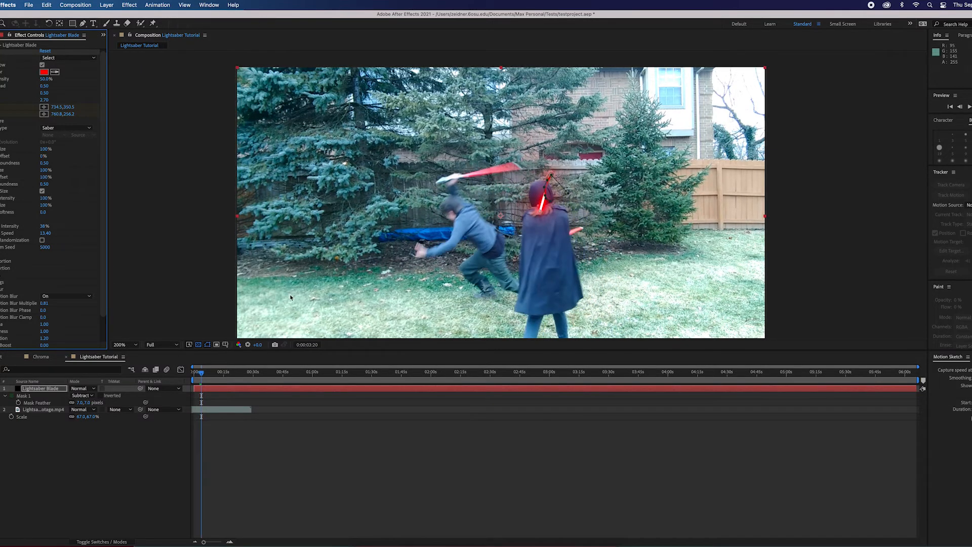
Step: Return to near the start of the composition and play back the finished lightsaber animation
{"action": "left_click_drag", "start_coordinate": [201, 377], "coordinate": [194, 377]}
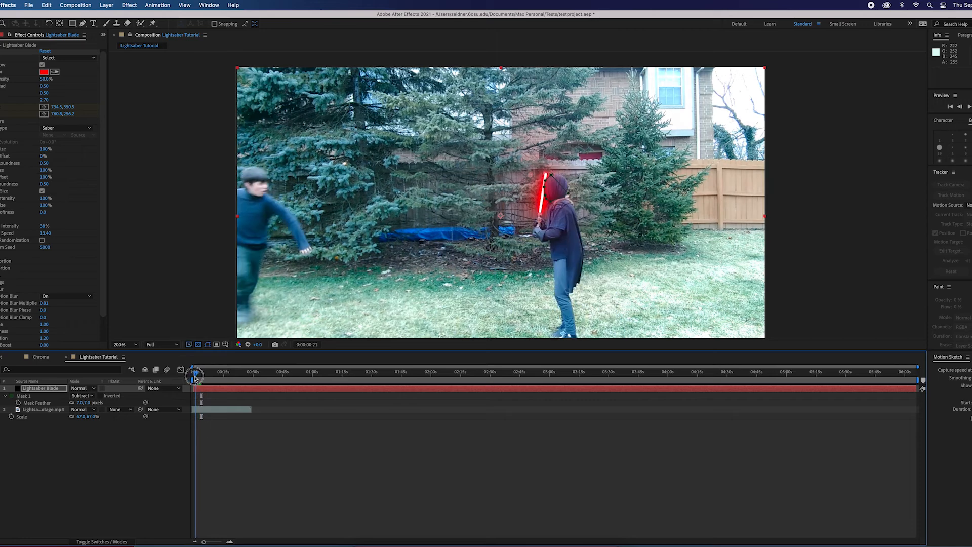
{"action": "key", "text": "space"}
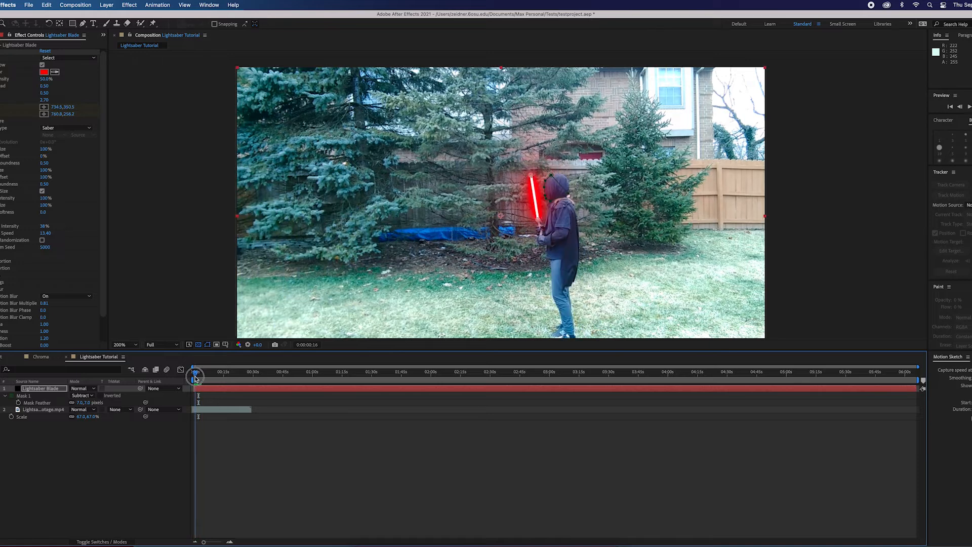
{"action": "key", "text": "space"}
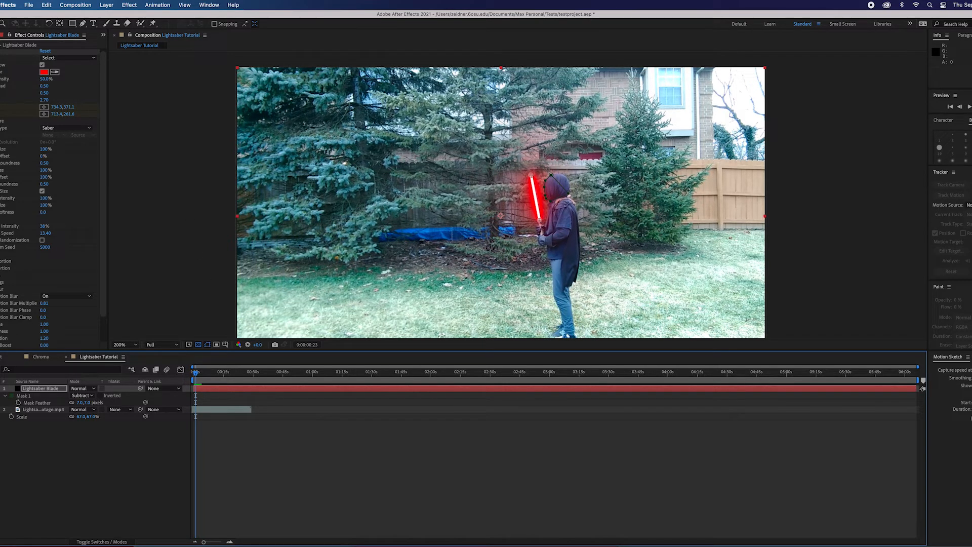
Step: Delete the Saber effect and Mask 1 from the Lightsaber Blade layer
{"action": "key", "text": "Delete"}
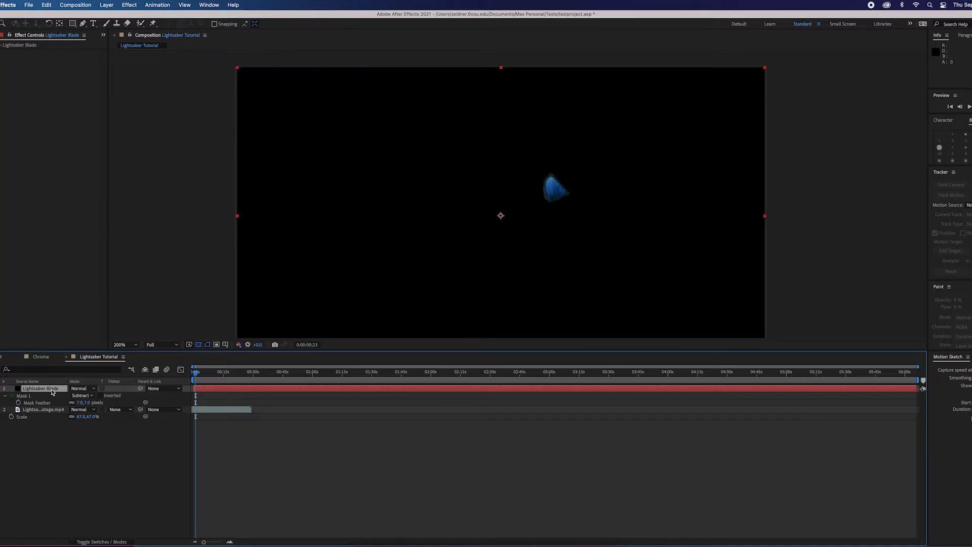
{"action": "left_click", "coordinate": [47, 397]}
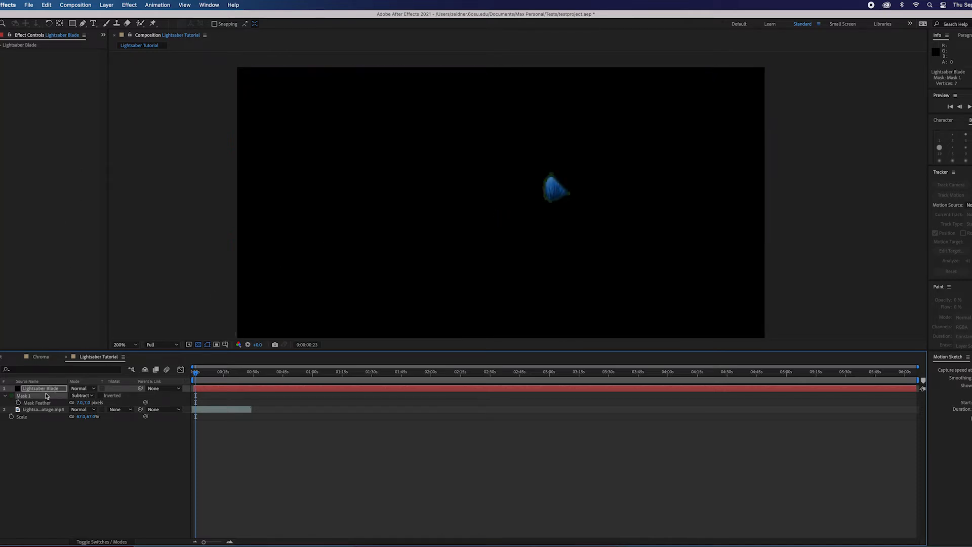
{"action": "key", "text": "Delete"}
{"action": "key", "text": "="}
{"action": "left_click", "coordinate": [56, 418]}
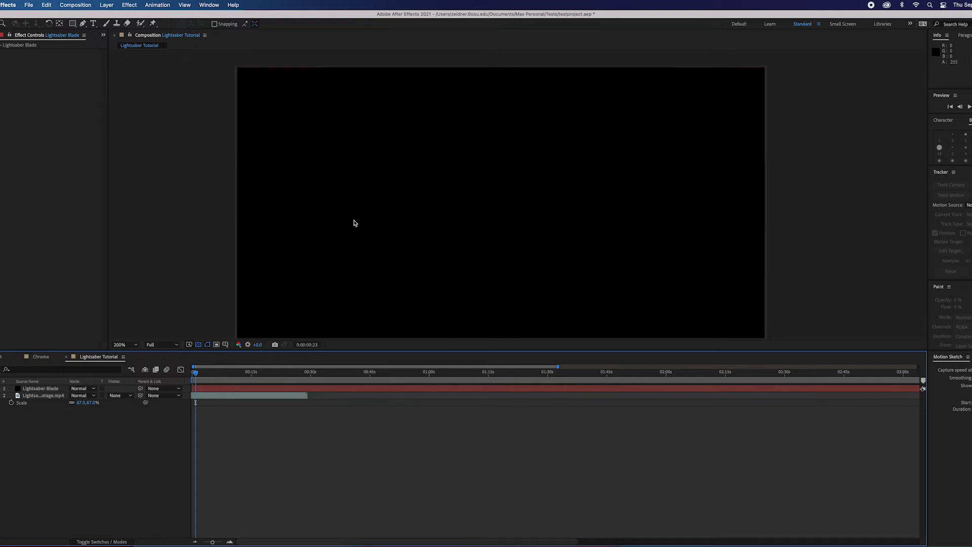
Step: Apply the built-in Beam effect to the Lightsaber Blade layer
{"action": "scroll", "coordinate": [355, 221], "scroll_direction": "down", "scroll_amount": 1}
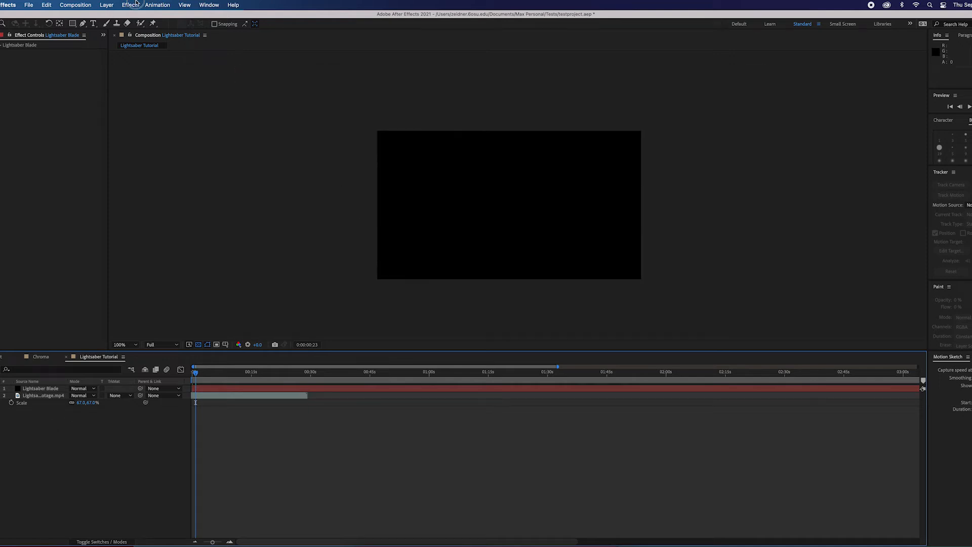
{"action": "left_click", "coordinate": [130, 5]}
{"action": "left_click", "coordinate": [47, 389]}
{"action": "left_click", "coordinate": [46, 389]}
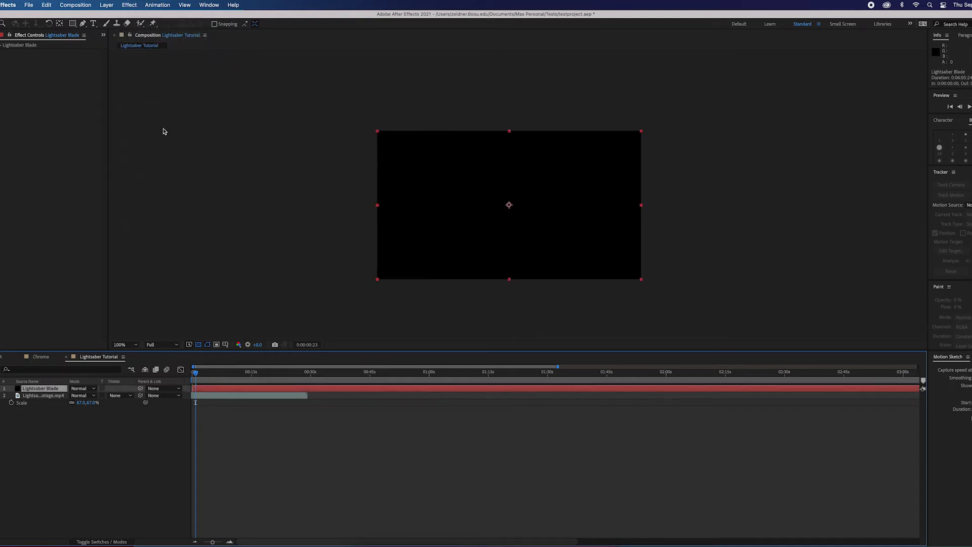
{"action": "left_click", "coordinate": [130, 5]}
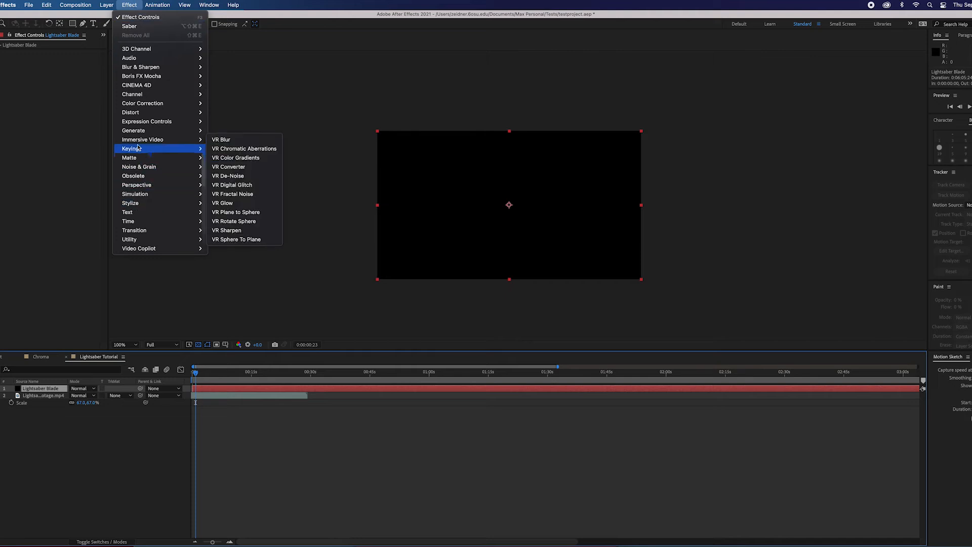
{"action": "mouse_move", "coordinate": [143, 133]}
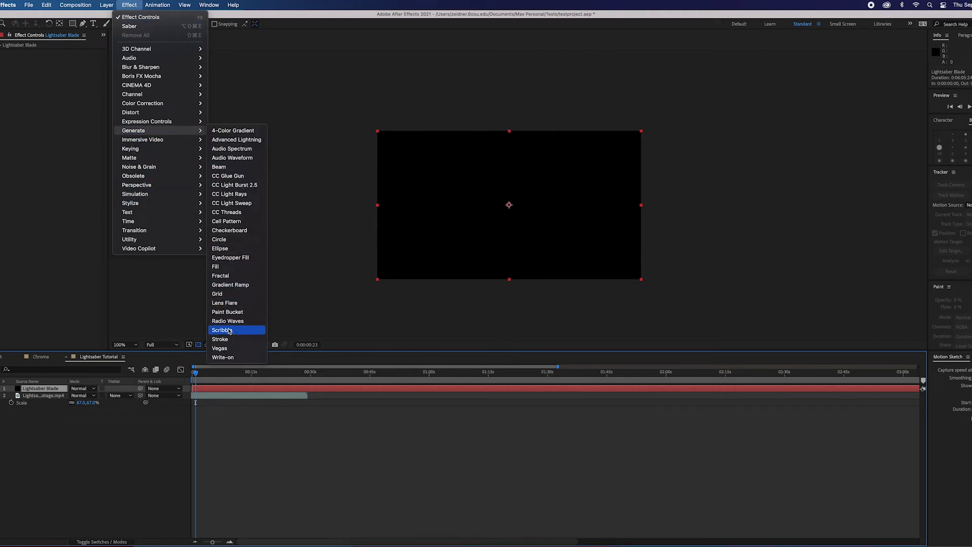
{"action": "left_click", "coordinate": [219, 166]}
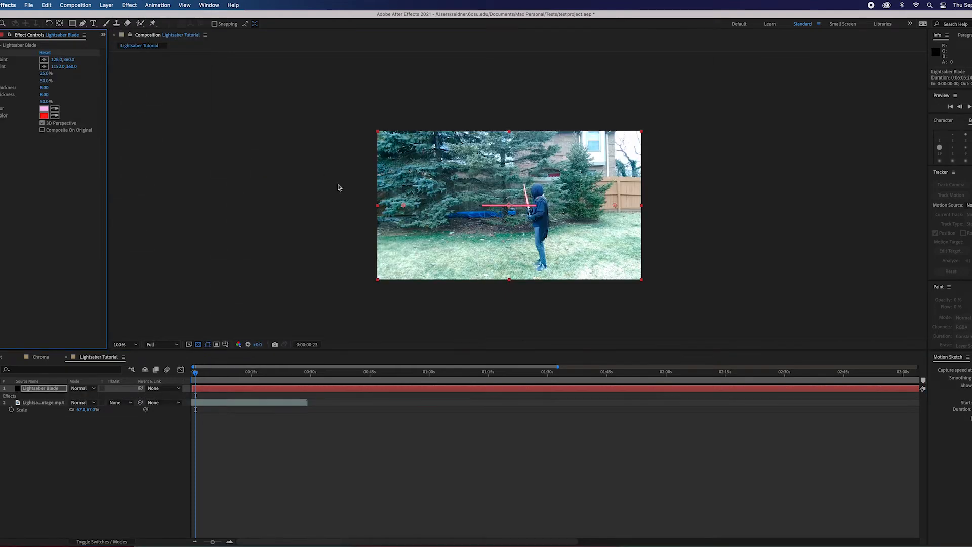
Step: Set the beam's Length to 100% and fit it over the prop, from about 714, 259 at the tip to 731, 364 at the hilt
{"action": "scroll", "coordinate": [461, 222], "scroll_direction": "up", "scroll_amount": 1}
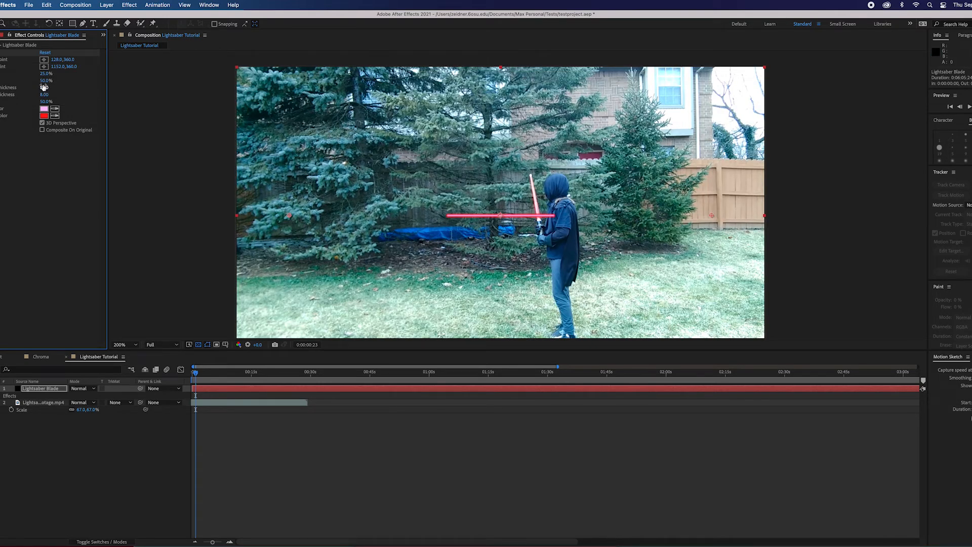
{"action": "left_click_drag", "start_coordinate": [46, 76], "coordinate": [124, 80]}
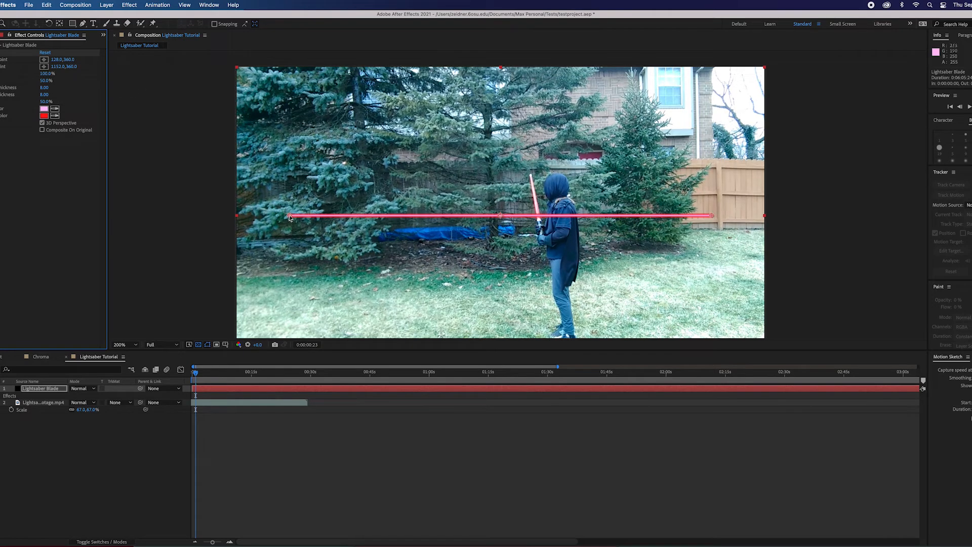
{"action": "left_click_drag", "start_coordinate": [289, 218], "coordinate": [530, 173]}
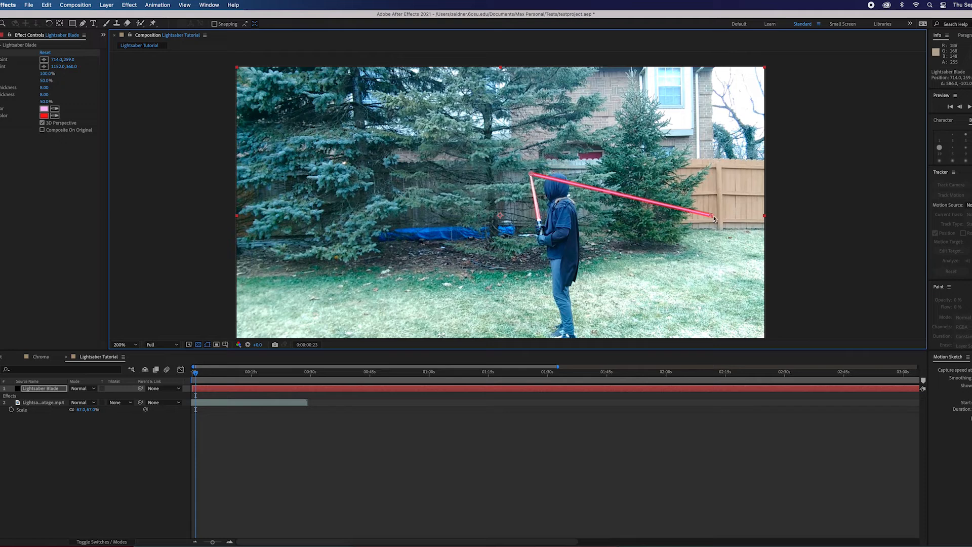
{"action": "left_click_drag", "start_coordinate": [715, 218], "coordinate": [540, 221]}
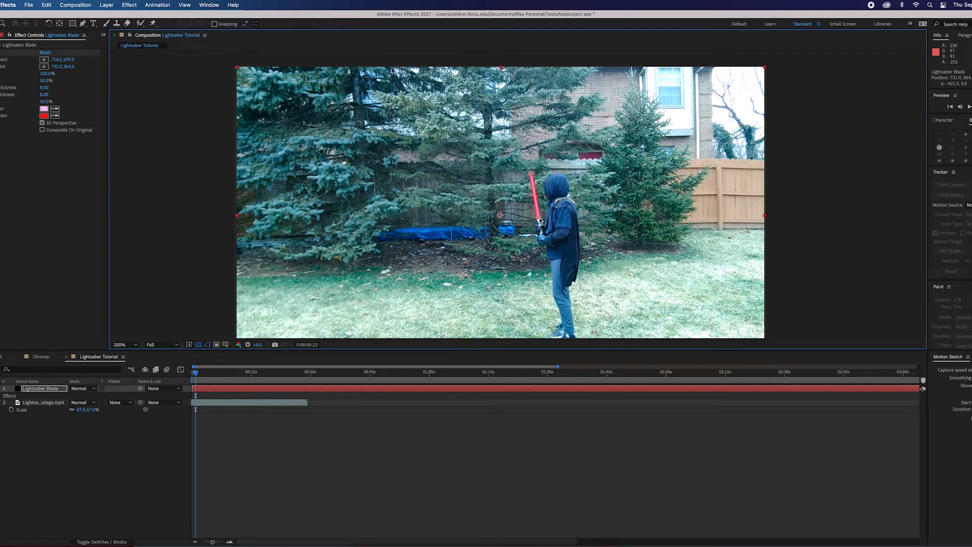
{"action": "left_click", "coordinate": [594, 431]}
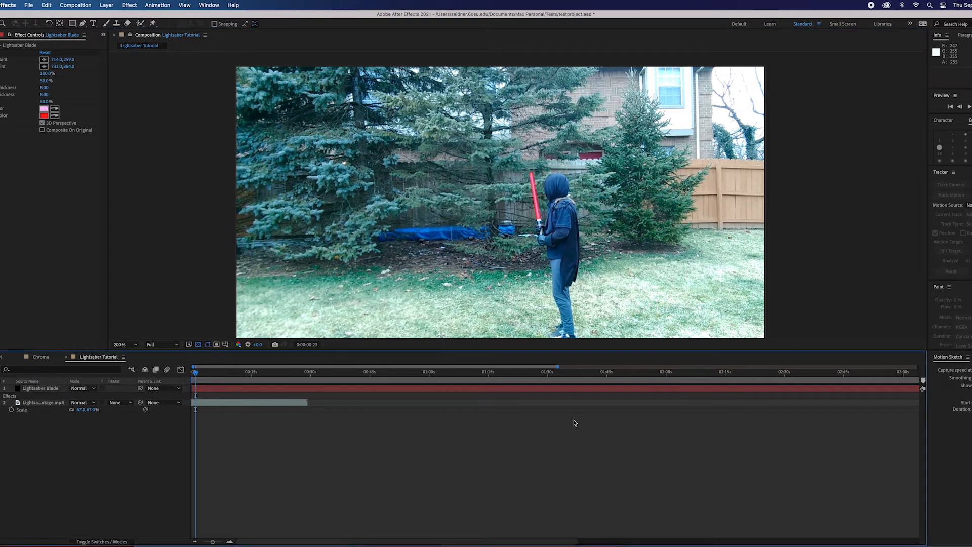
Step: Keep the beam's Outside Color at red FF0000 and set its Inside Color to white FFFFFF
{"action": "left_click", "coordinate": [28, 389]}
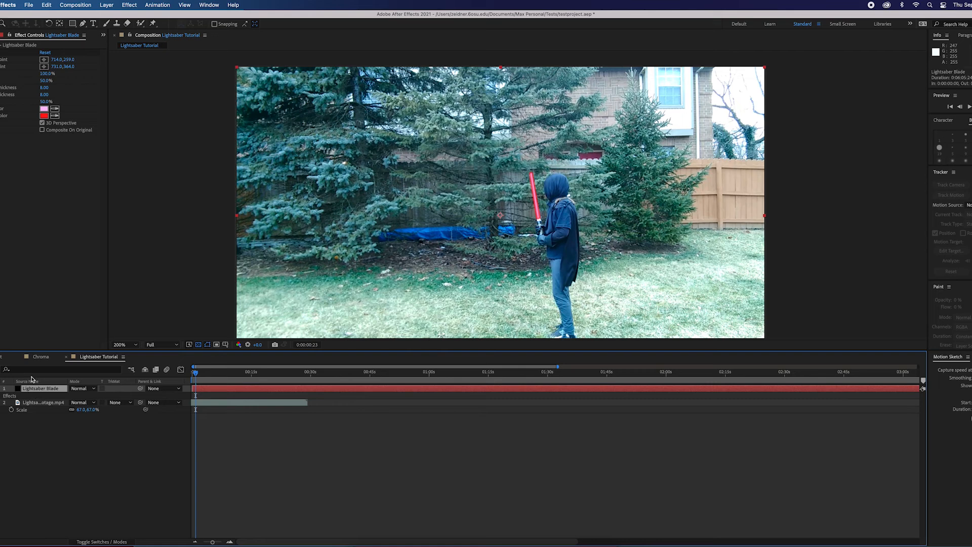
{"action": "left_click", "coordinate": [44, 116]}
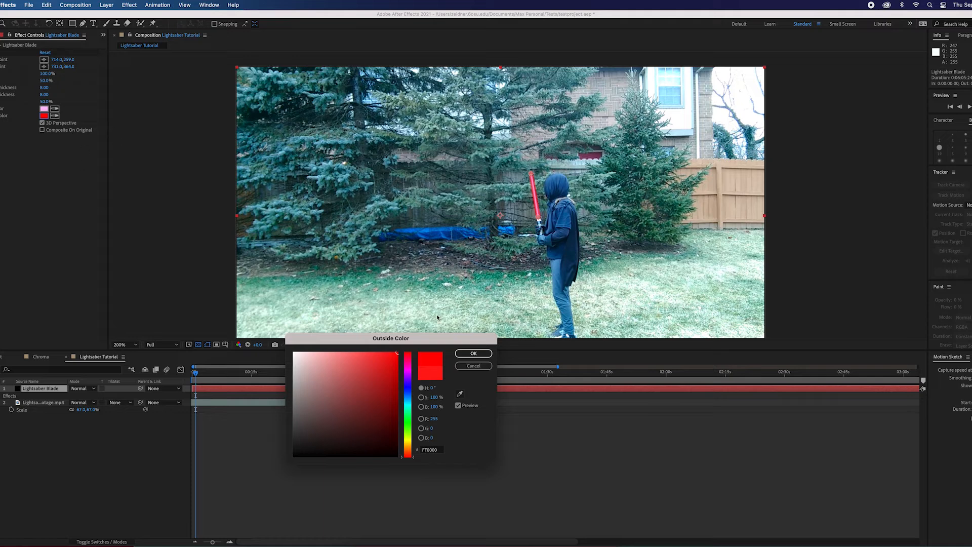
{"action": "left_click", "coordinate": [473, 354]}
{"action": "left_click", "coordinate": [44, 110]}
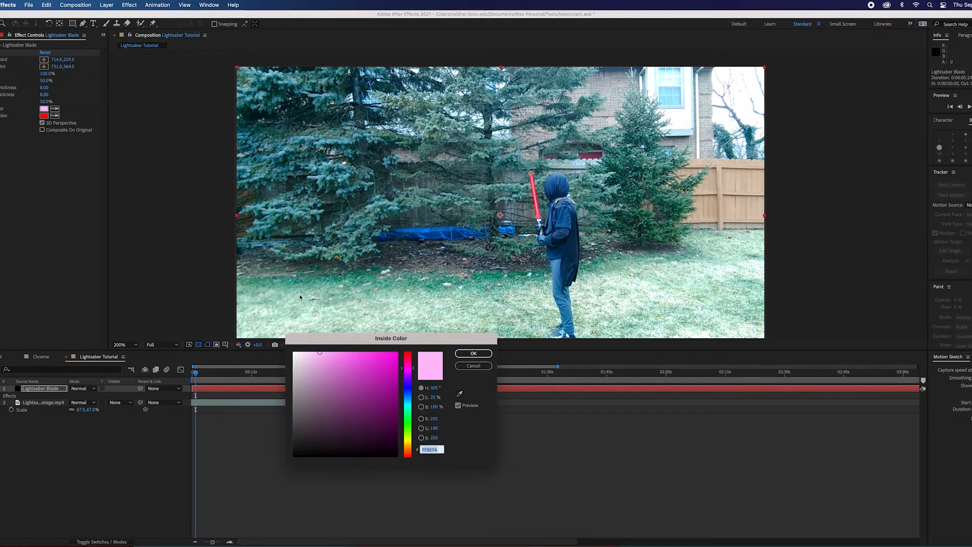
{"action": "type", "text": "FFFFFF"}
{"action": "key", "text": "Tab"}
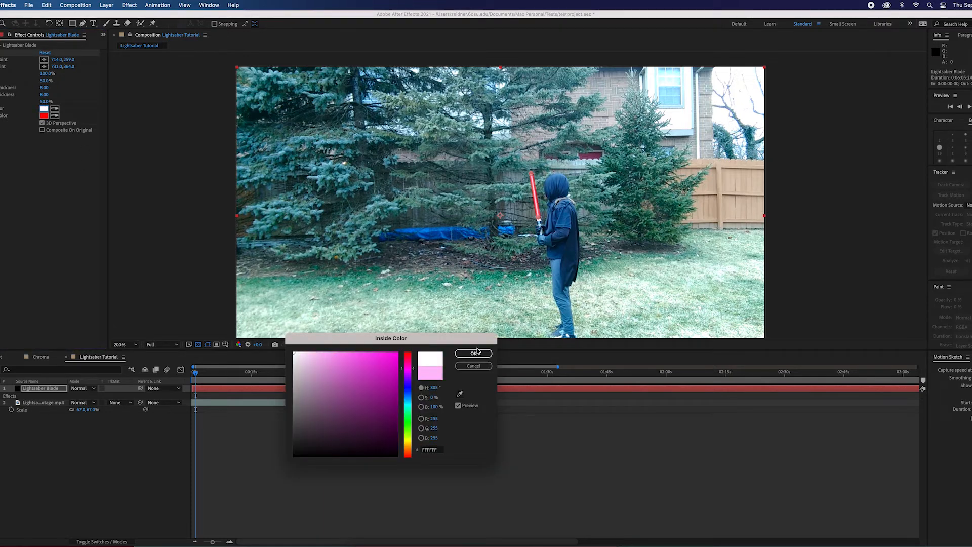
{"action": "left_click", "coordinate": [475, 353]}
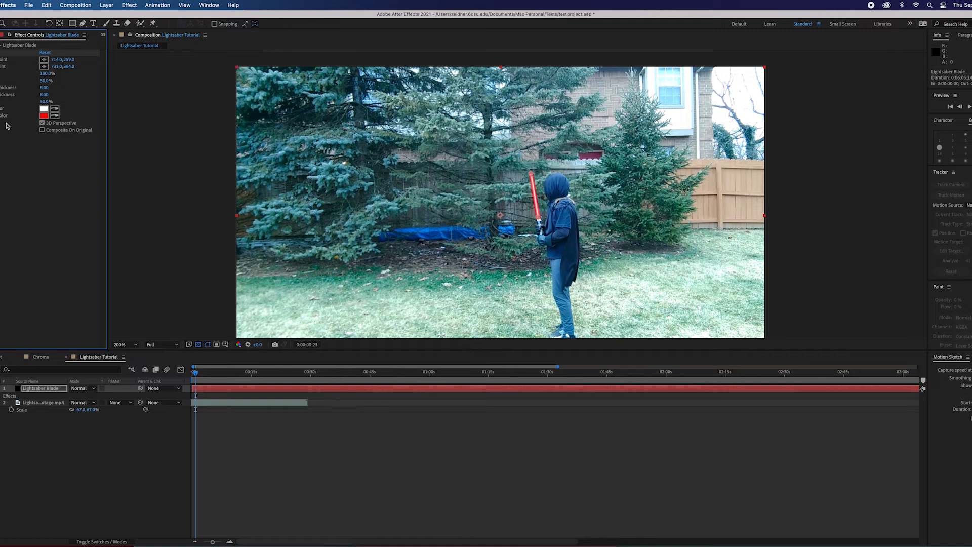
Step: Set the beam's Softness to 93% and enable keyframing for its Starting Point and Ending Point at 0:00:00:23
{"action": "left_click_drag", "start_coordinate": [45, 102], "coordinate": [805, 167]}
{"action": "scroll", "coordinate": [518, 195], "scroll_direction": "up", "scroll_amount": 1}
{"action": "left_click", "coordinate": [2, 53]}
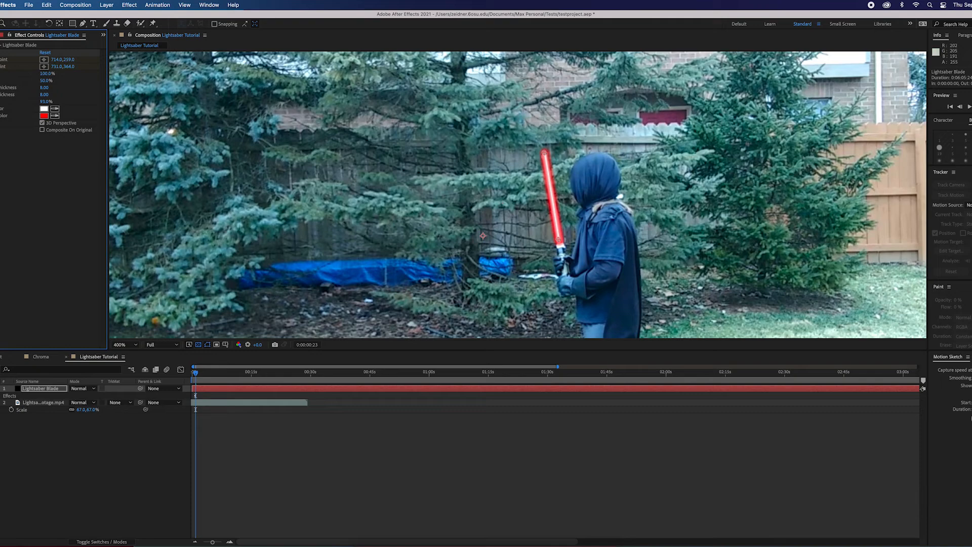
Step: At 0:00:01:08, move the beam's Ending Point to about 733.5, 364 and its Starting Point to 714.5, 260 to follow the prop
{"action": "key", "text": "space"}
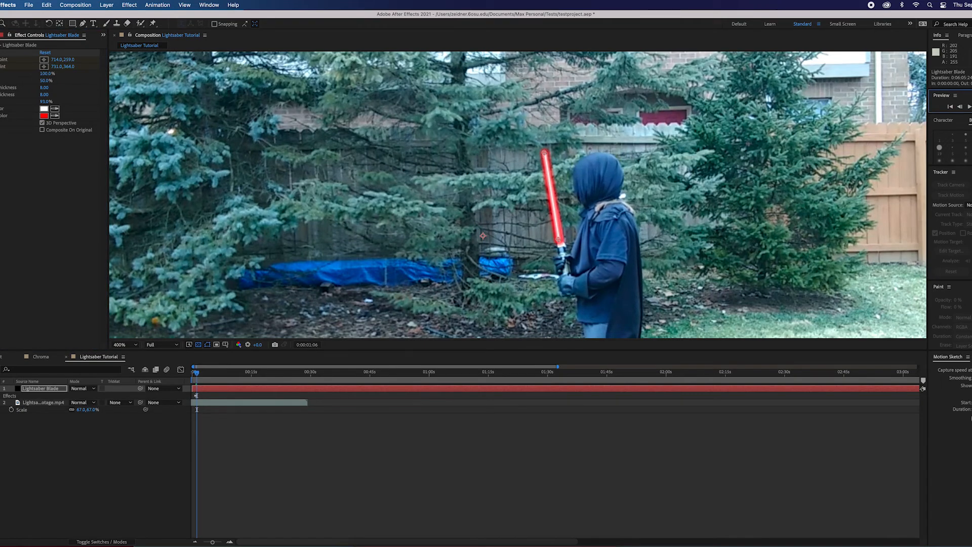
{"action": "left_click_drag", "start_coordinate": [561, 244], "coordinate": [562, 241]}
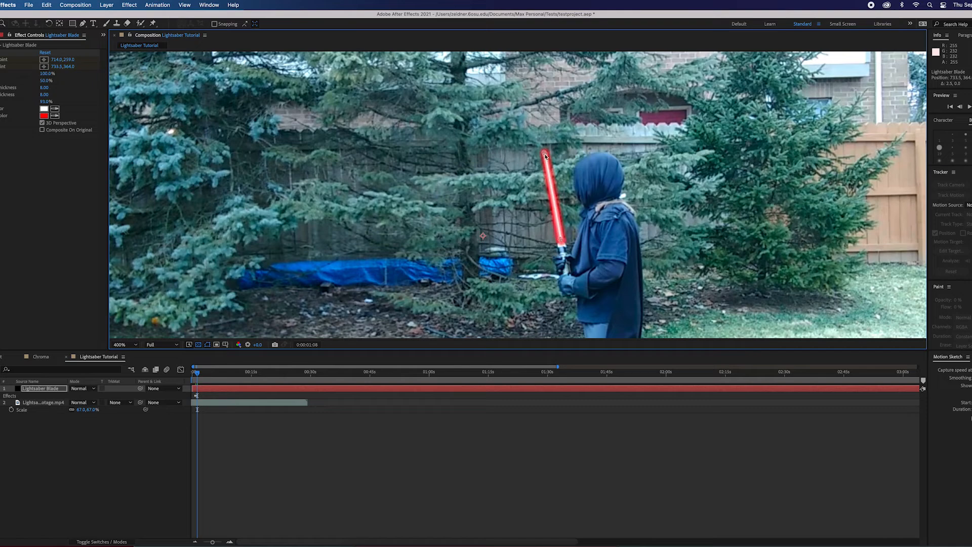
{"action": "left_click_drag", "start_coordinate": [544, 155], "coordinate": [546, 158]}
Step: Add a Glow effect to the beam with Glow Threshold 37.3%, Glow Radius 0.0 and Glow Intensity 7.3
{"action": "left_click", "coordinate": [138, 3]}
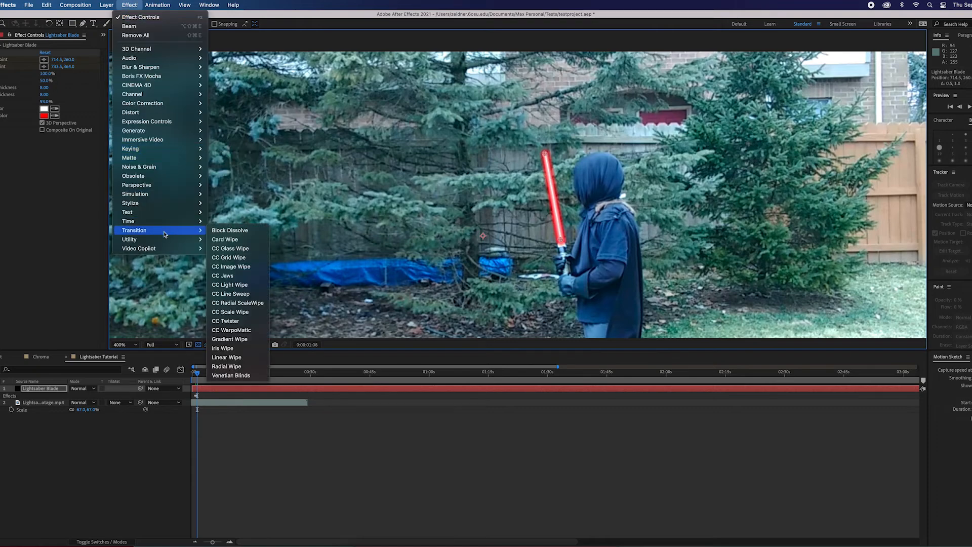
{"action": "mouse_move", "coordinate": [167, 203]}
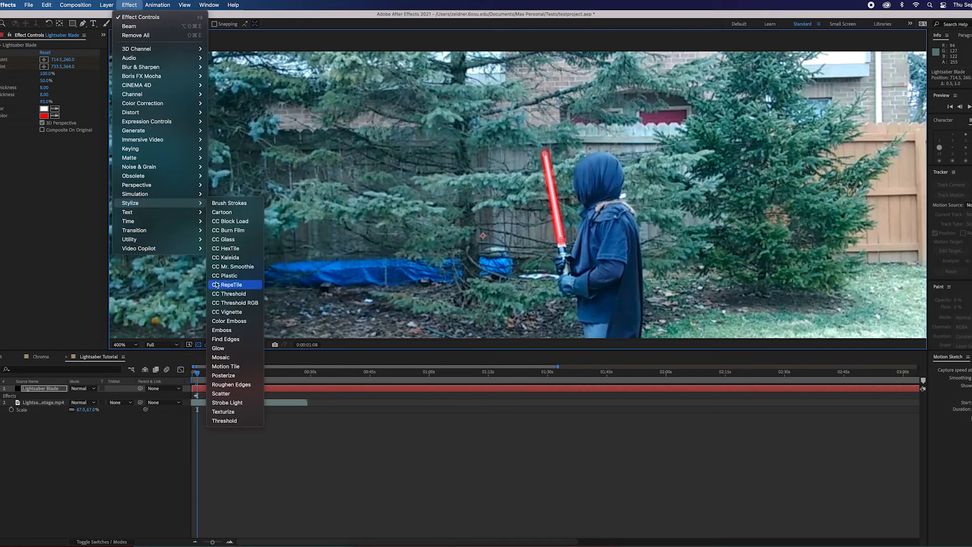
{"action": "left_click", "coordinate": [219, 348]}
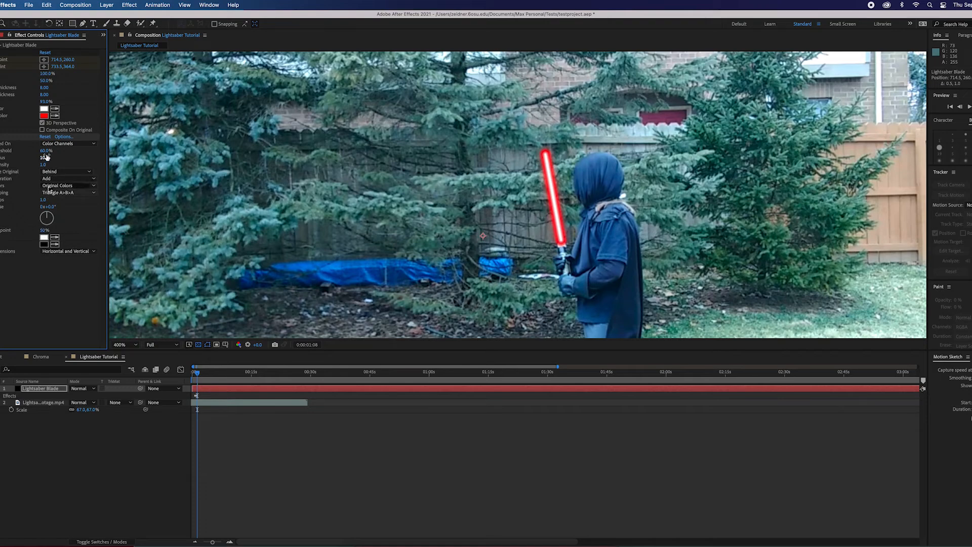
{"action": "left_click_drag", "start_coordinate": [44, 157], "coordinate": [274, 217]}
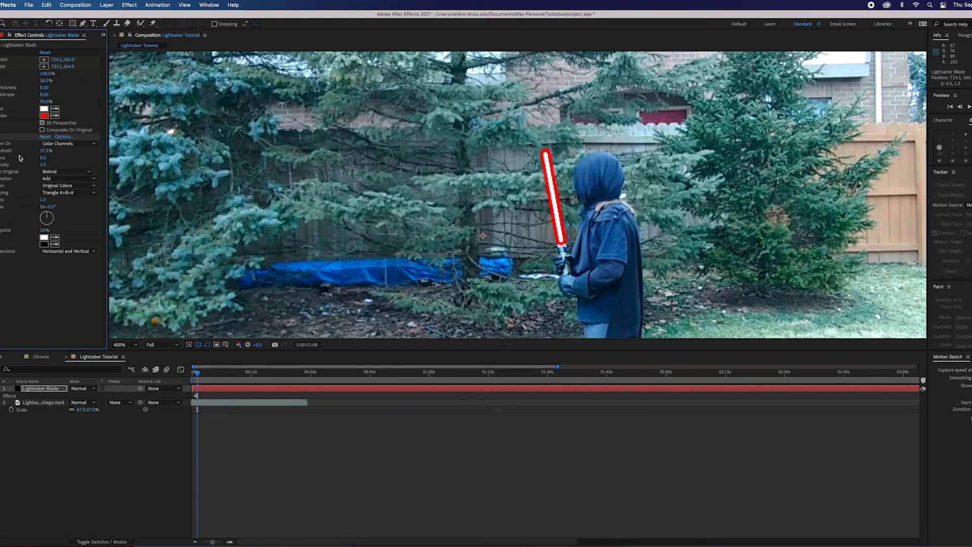
{"action": "left_click_drag", "start_coordinate": [46, 166], "coordinate": [308, 165]}
{"action": "left_click", "coordinate": [181, 416]}
{"action": "key", "text": "comma"}
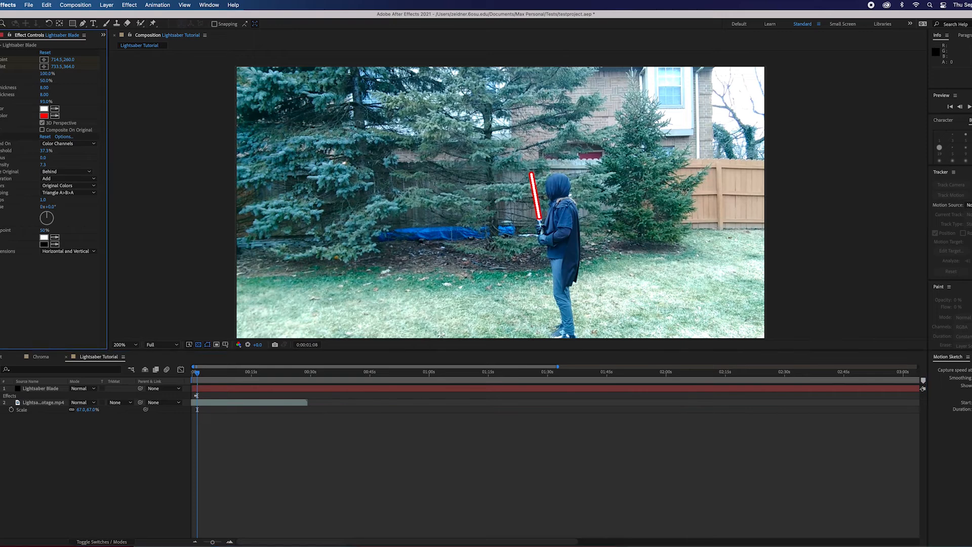
Step: Delete the Glow and Beam effects from the Lightsaber Blade layer
{"action": "left_click", "coordinate": [9, 138]}
{"action": "key", "text": "Delete"}
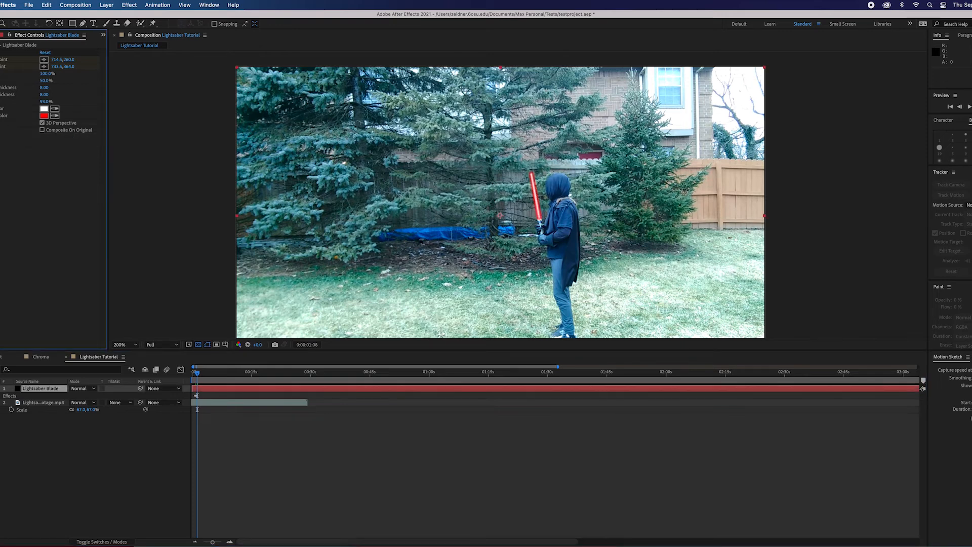
{"action": "key", "text": "Delete"}
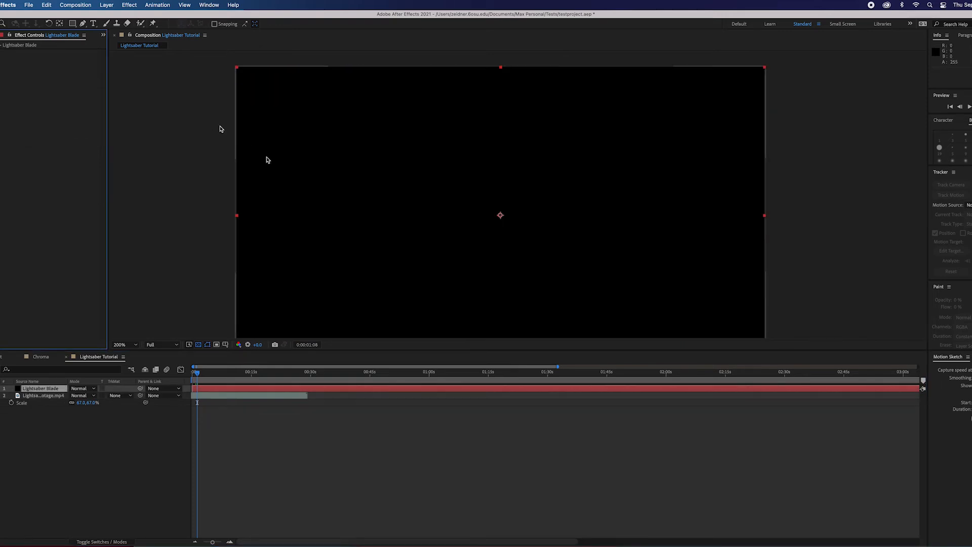
Step: Apply the Video Copilot Saber effect to the Lightsaber Blade layer again
{"action": "scroll", "coordinate": [291, 175], "scroll_direction": "down", "scroll_amount": 3}
{"action": "scroll", "coordinate": [491, 221], "scroll_direction": "up", "scroll_amount": 3}
{"action": "scroll", "coordinate": [481, 226], "scroll_direction": "down", "scroll_amount": 1}
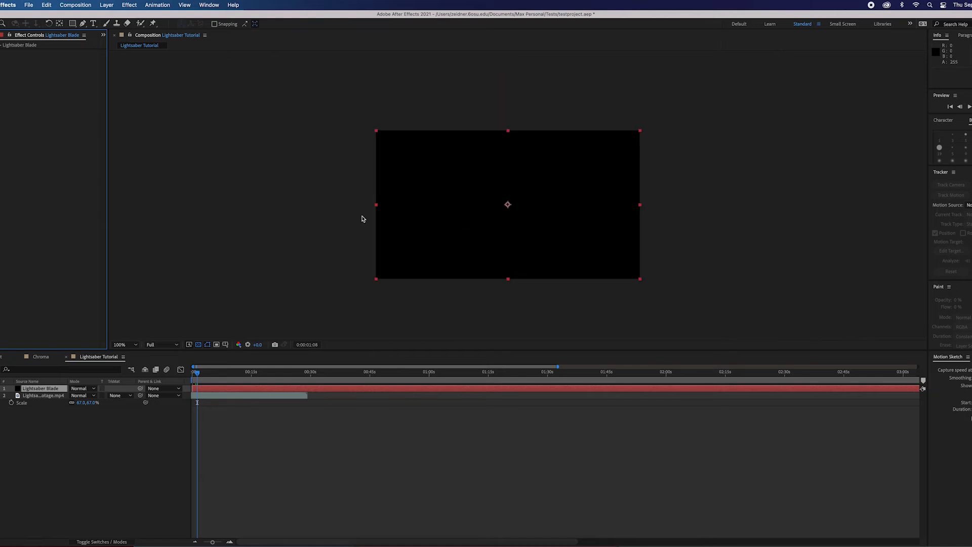
{"action": "left_click", "coordinate": [158, 4]}
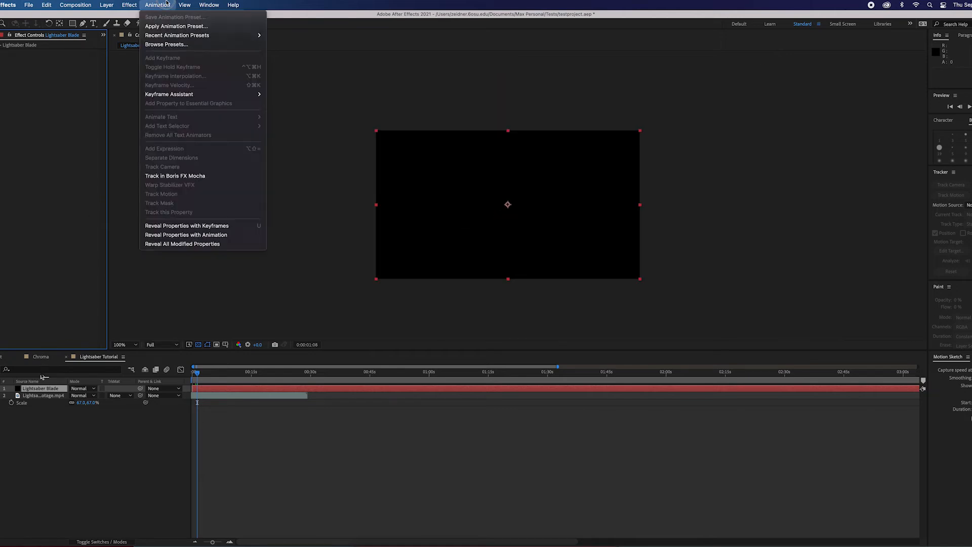
{"action": "mouse_move", "coordinate": [133, 3]}
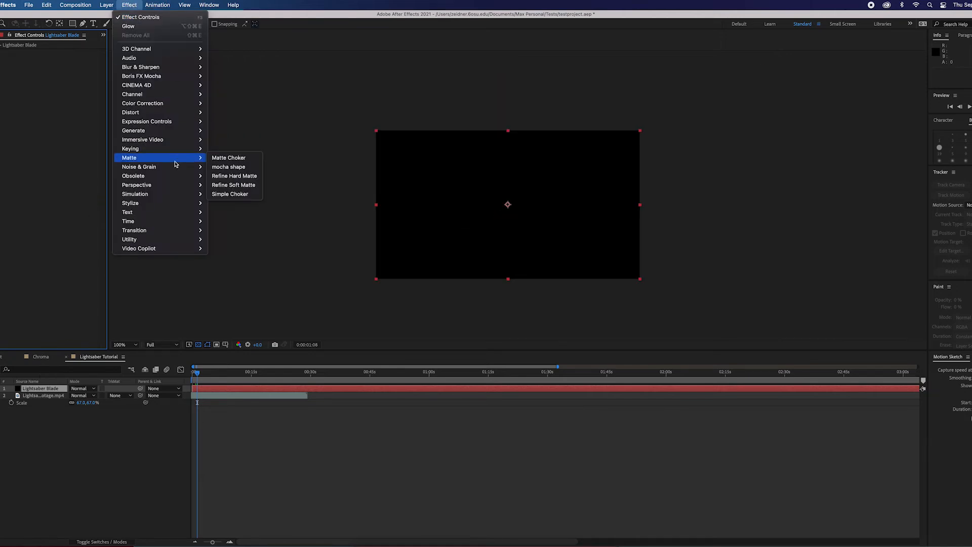
{"action": "left_click", "coordinate": [219, 248]}
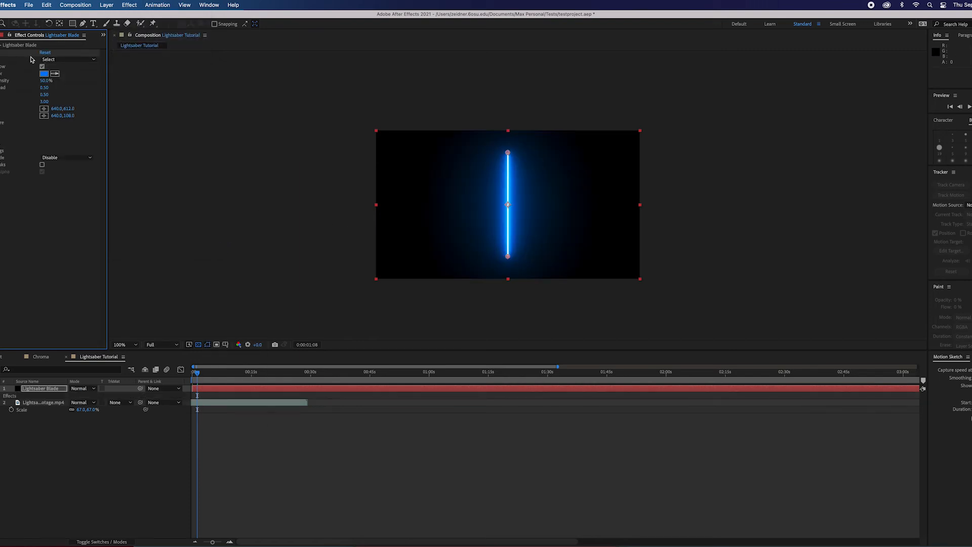
Step: Apply the GhostBuster preset to the Saber effect and move the blade's upper end point to about 519, 165
{"action": "left_click", "coordinate": [69, 61]}
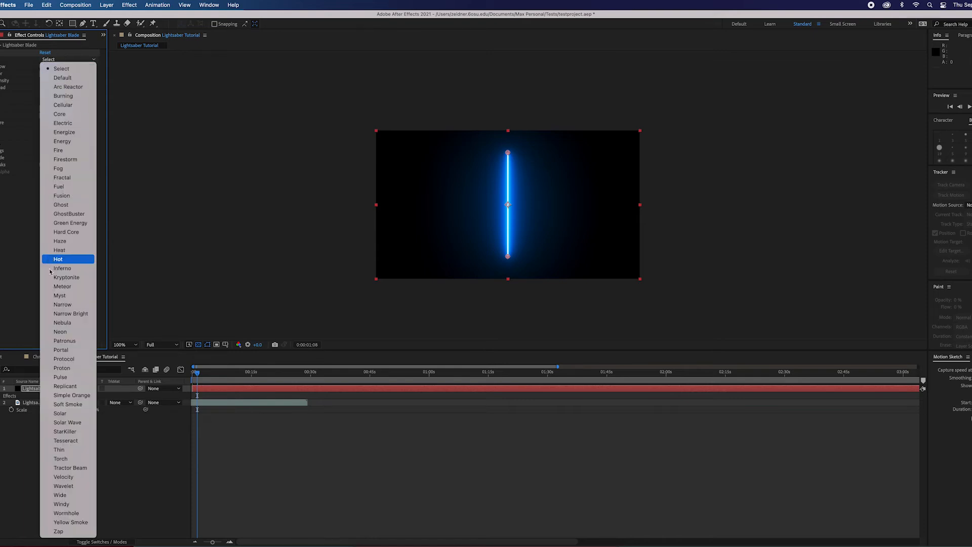
{"action": "left_click", "coordinate": [70, 214]}
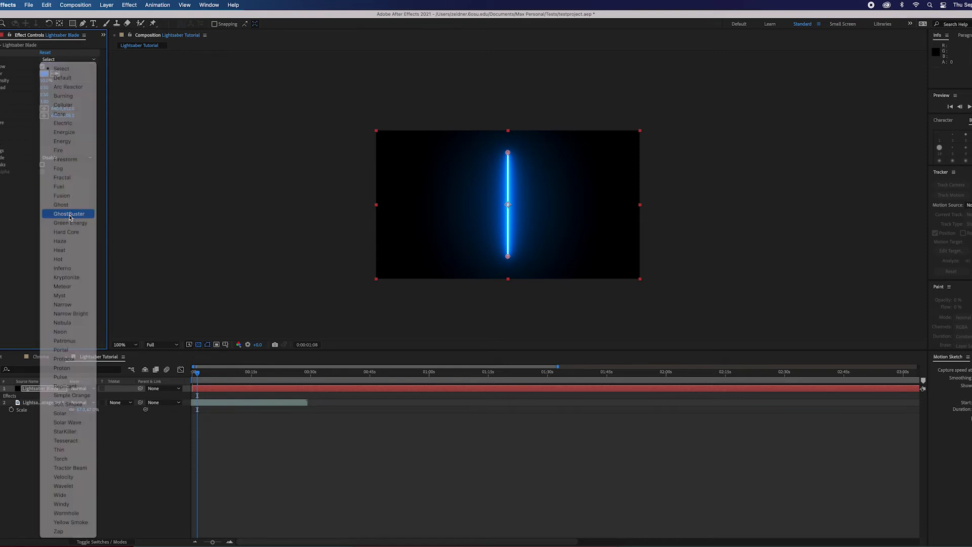
{"action": "key", "text": "period"}
{"action": "left_click_drag", "start_coordinate": [498, 113], "coordinate": [448, 134]}
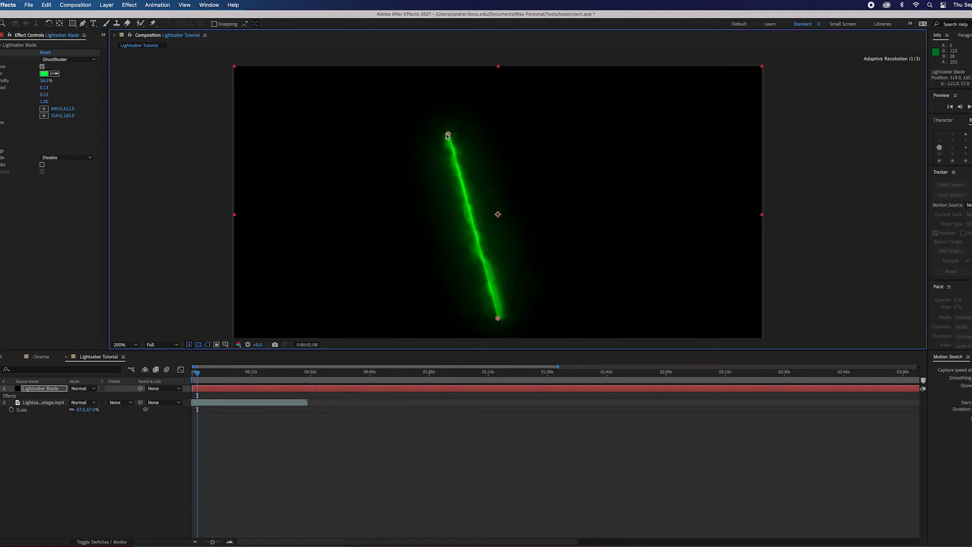
Step: Try the Heat preset and the Hot preset on the Saber effect
{"action": "left_click", "coordinate": [68, 59]}
{"action": "left_click", "coordinate": [63, 250]}
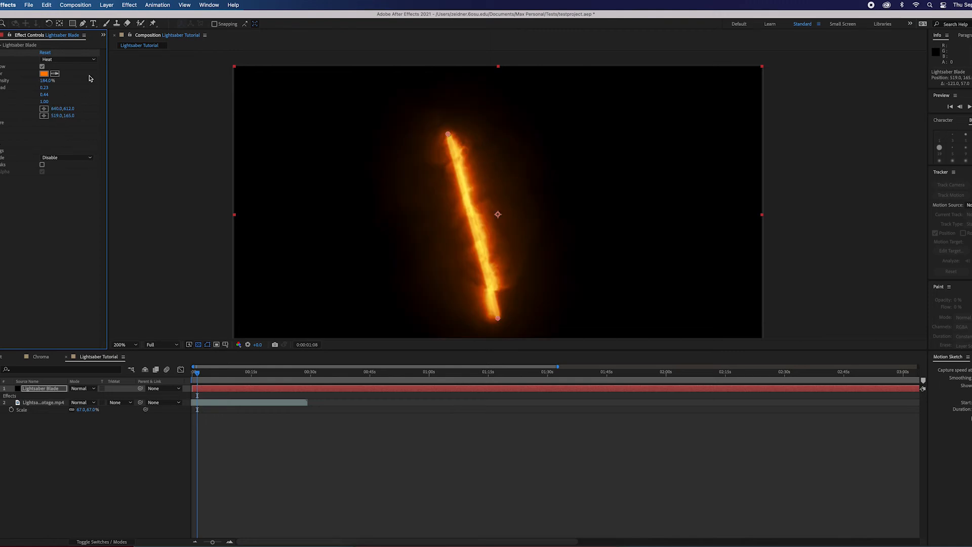
{"action": "left_click", "coordinate": [68, 60]}
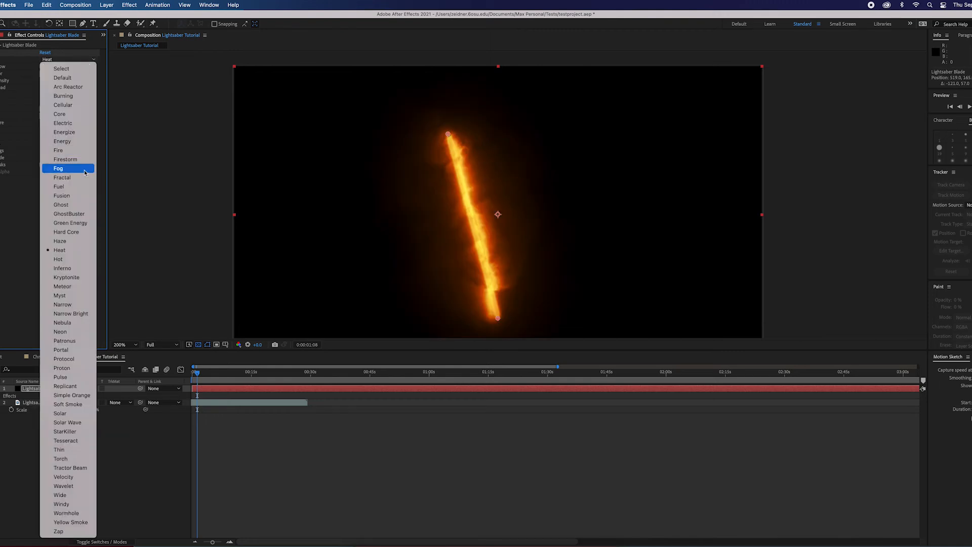
{"action": "left_click", "coordinate": [78, 258]}
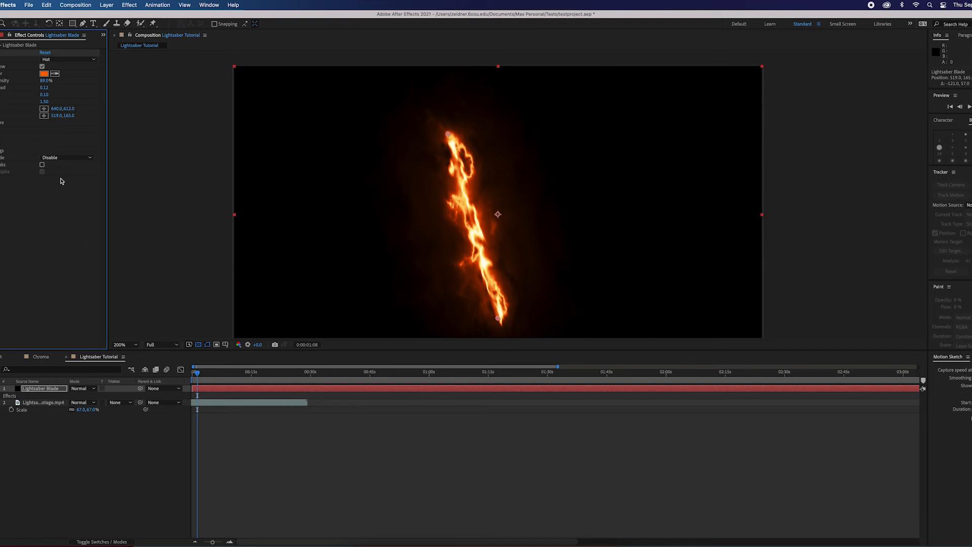
Step: Apply the Inferno preset to the Saber effect and move the blade's upper end point to about 9, -9
{"action": "left_click", "coordinate": [62, 59]}
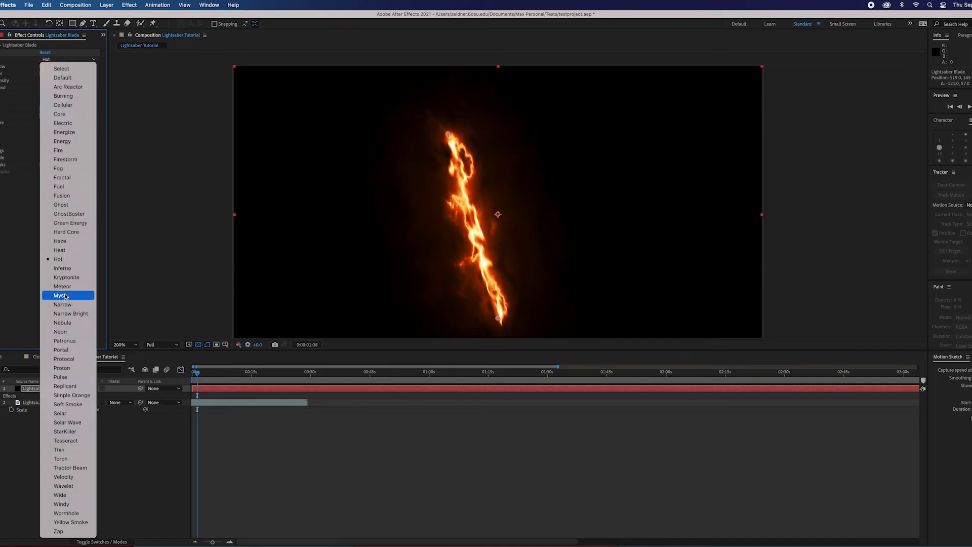
{"action": "left_click", "coordinate": [59, 269]}
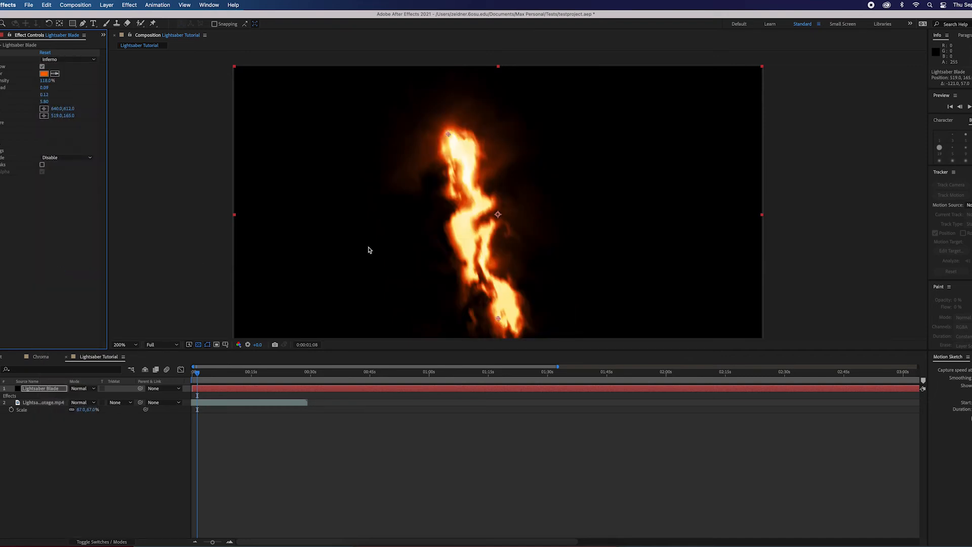
{"action": "left_click_drag", "start_coordinate": [484, 166], "coordinate": [378, 129]}
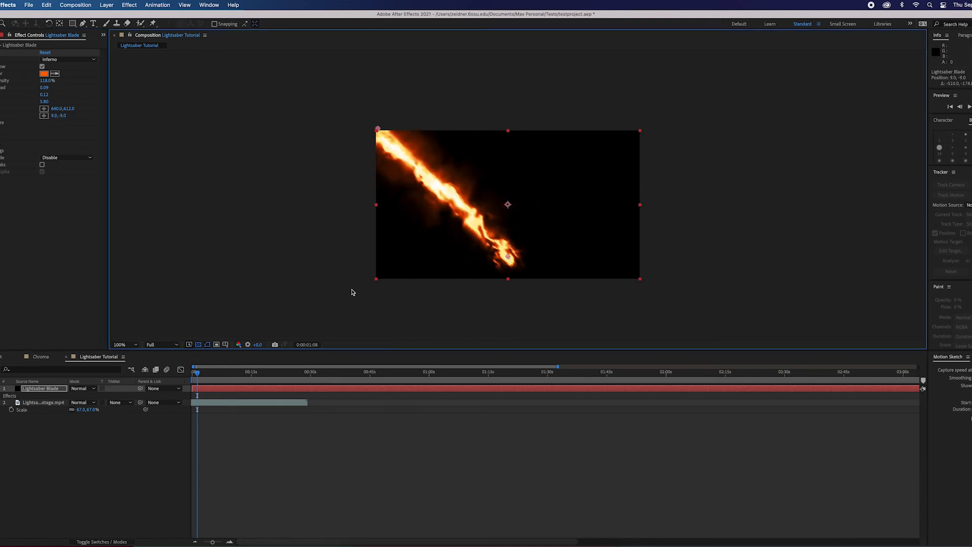
Step: Draw an open freeform mask with about 14 vertices on the Lightsaber Blade layer, near the middle of the frame, using the Pen tool
{"action": "left_click", "coordinate": [42, 390]}
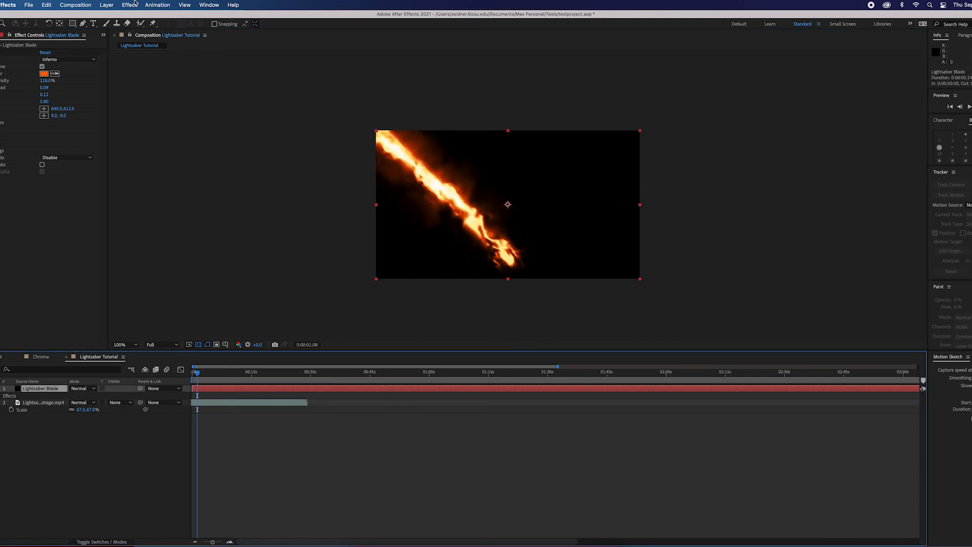
{"action": "left_click", "coordinate": [83, 24]}
{"action": "left_click_drag", "start_coordinate": [424, 201], "coordinate": [423, 196]}
{"action": "left_click_drag", "start_coordinate": [448, 171], "coordinate": [460, 173]}
{"action": "left_click_drag", "start_coordinate": [505, 184], "coordinate": [508, 187]}
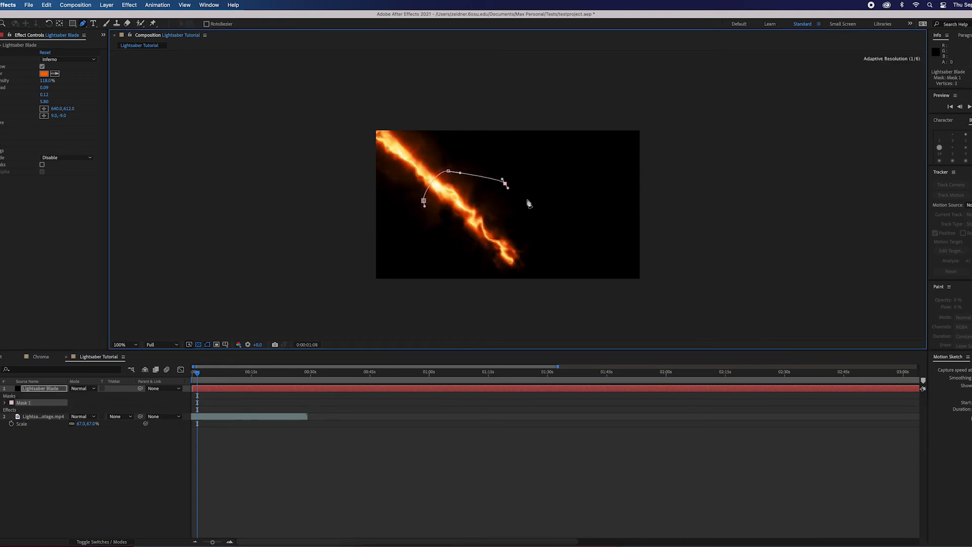
{"action": "left_click", "coordinate": [527, 202]}
{"action": "left_click", "coordinate": [515, 230]}
{"action": "left_click", "coordinate": [492, 229]}
{"action": "left_click", "coordinate": [491, 186]}
{"action": "left_click", "coordinate": [466, 188]}
{"action": "left_click", "coordinate": [464, 213]}
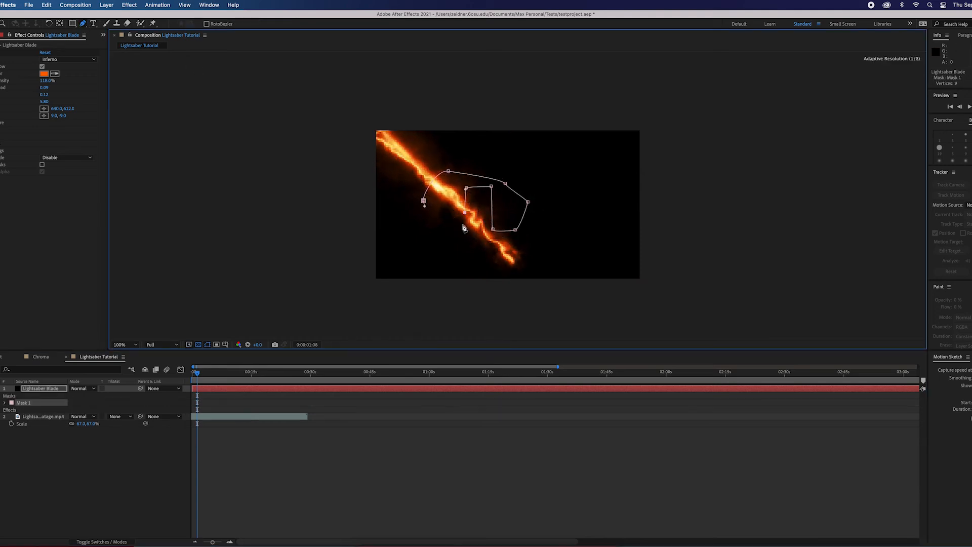
{"action": "left_click", "coordinate": [459, 228]}
{"action": "left_click", "coordinate": [442, 226]}
{"action": "left_click", "coordinate": [443, 205]}
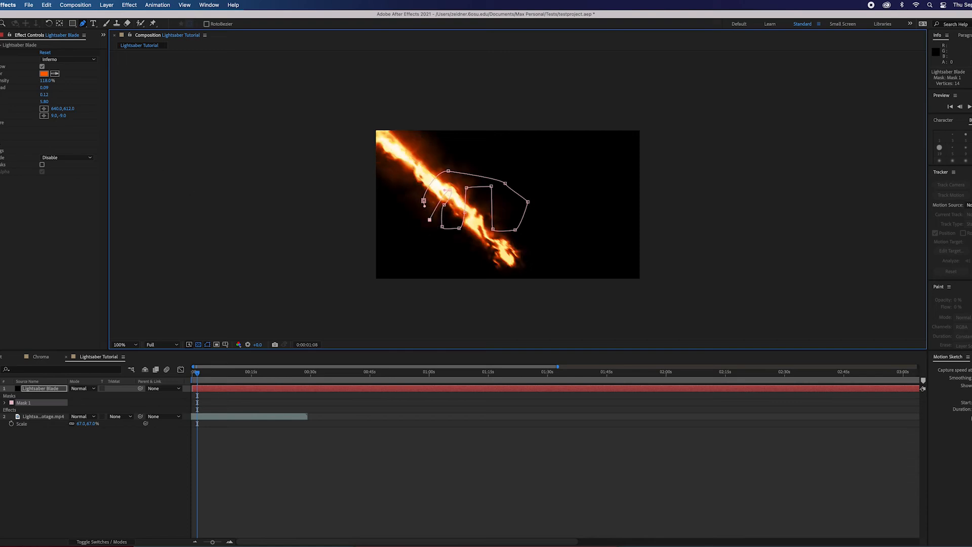
Step: Set the Saber effect's core type to Layer Masks and deselect the layer
{"action": "left_click", "coordinate": [1, 151]}
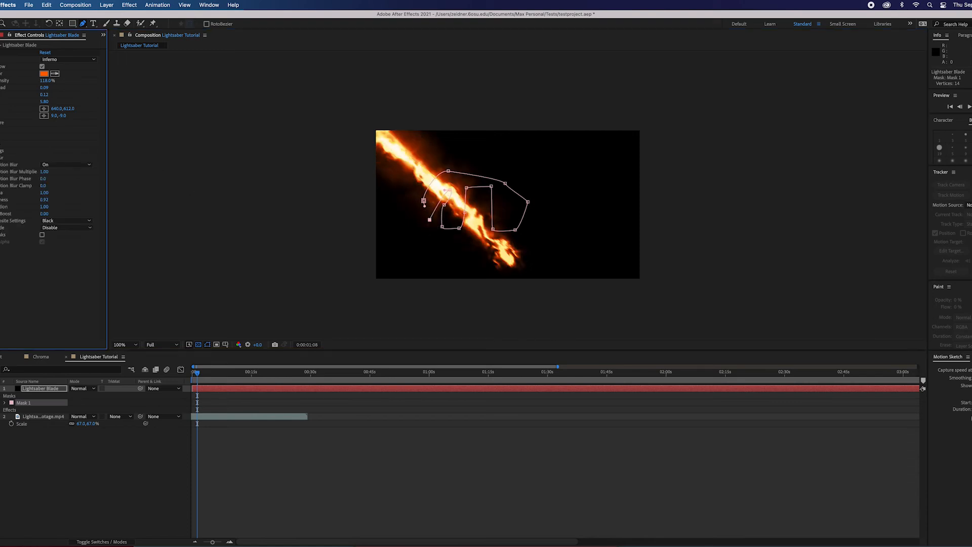
{"action": "left_click", "coordinate": [1, 122]}
{"action": "left_click", "coordinate": [66, 130]}
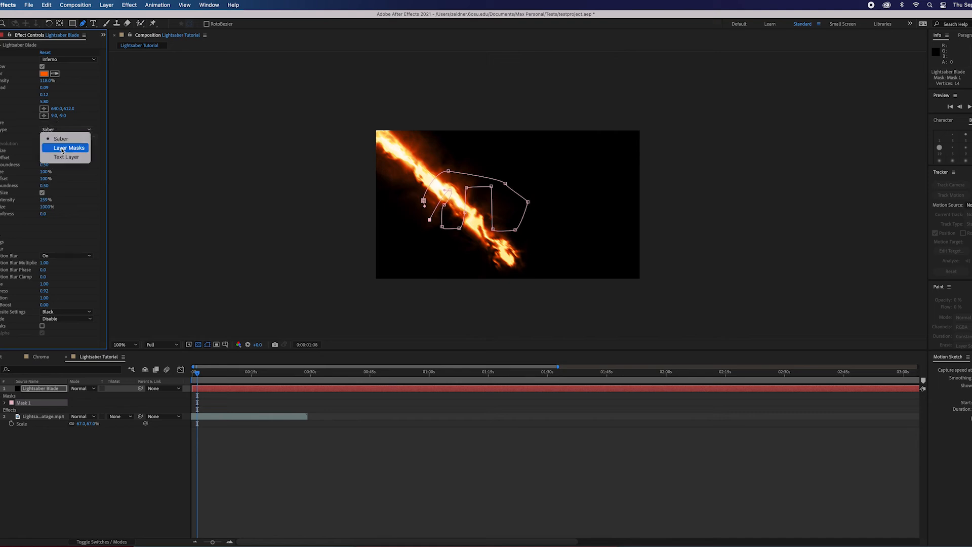
{"action": "left_click", "coordinate": [61, 150]}
{"action": "left_click", "coordinate": [122, 451]}
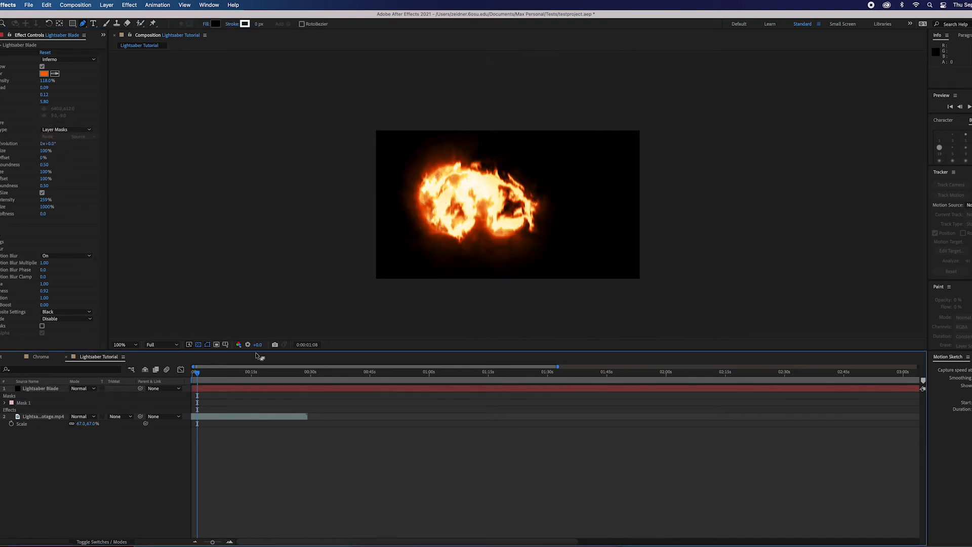
Step: Reshape the mask on the Lightsaber Blade layer by moving its vertices outward and inward into a wider, angular outline
{"action": "left_click", "coordinate": [185, 387]}
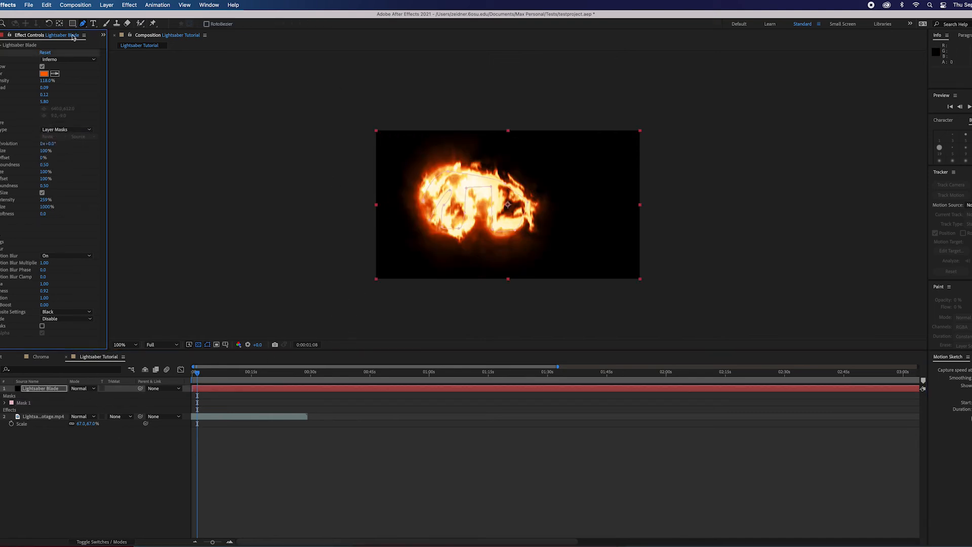
{"action": "left_click_drag", "start_coordinate": [450, 190], "coordinate": [435, 255]}
{"action": "left_click_drag", "start_coordinate": [447, 205], "coordinate": [487, 247]}
{"action": "left_click_drag", "start_coordinate": [492, 190], "coordinate": [388, 157]}
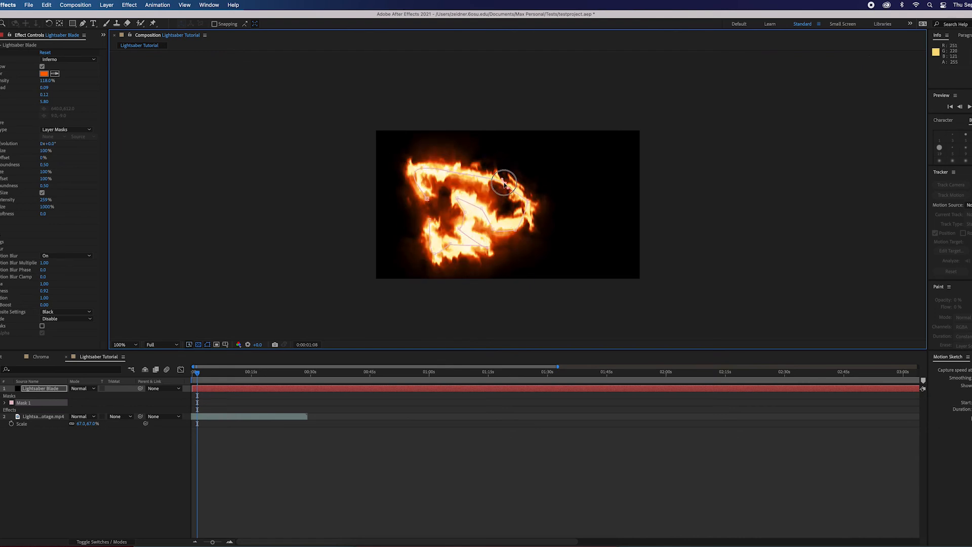
{"action": "left_click_drag", "start_coordinate": [503, 184], "coordinate": [570, 167]}
{"action": "left_click_drag", "start_coordinate": [529, 201], "coordinate": [439, 219]}
{"action": "left_click_drag", "start_coordinate": [429, 220], "coordinate": [427, 200]}
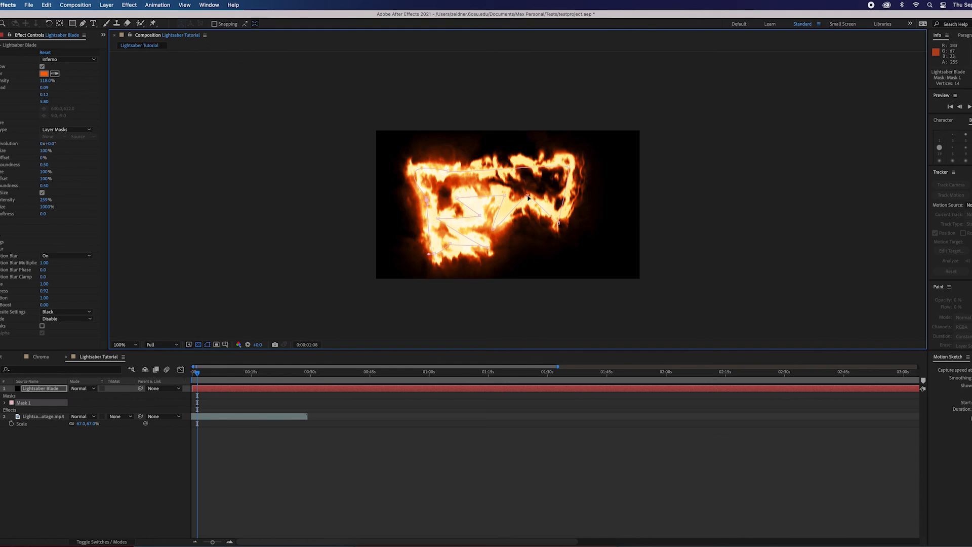
{"action": "mouse_move", "coordinate": [528, 196]}
{"action": "left_mouse_down"}
{"action": "mouse_move", "coordinate": [536, 246]}
{"action": "mouse_move", "coordinate": [541, 202]}
{"action": "left_mouse_up"}
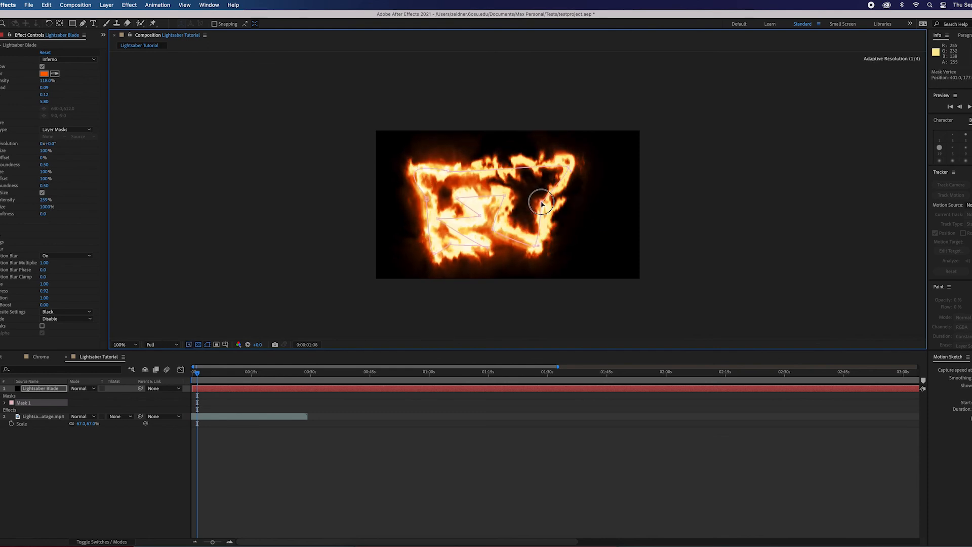